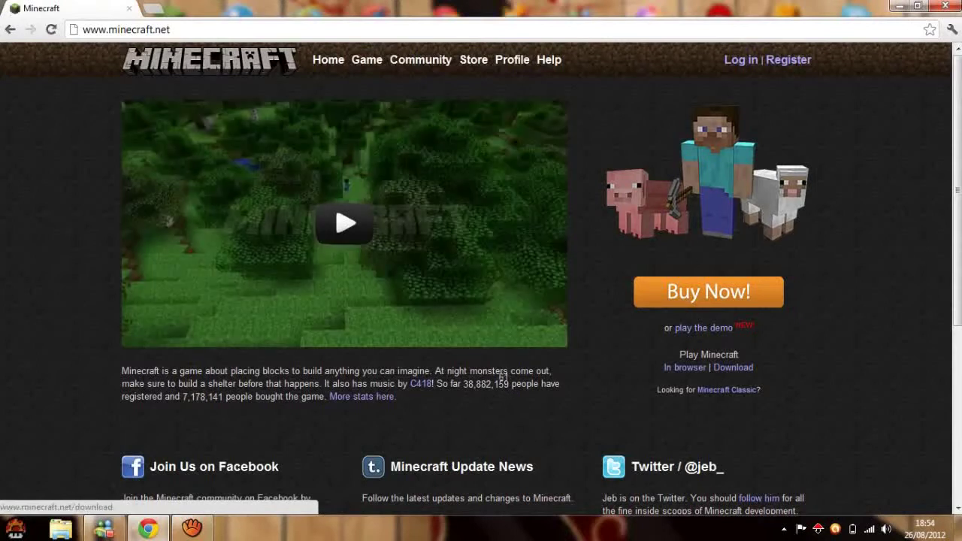
# Download Minecraft_Server.exe from the minecraft.net download page.
pyautogui.click(732, 367)
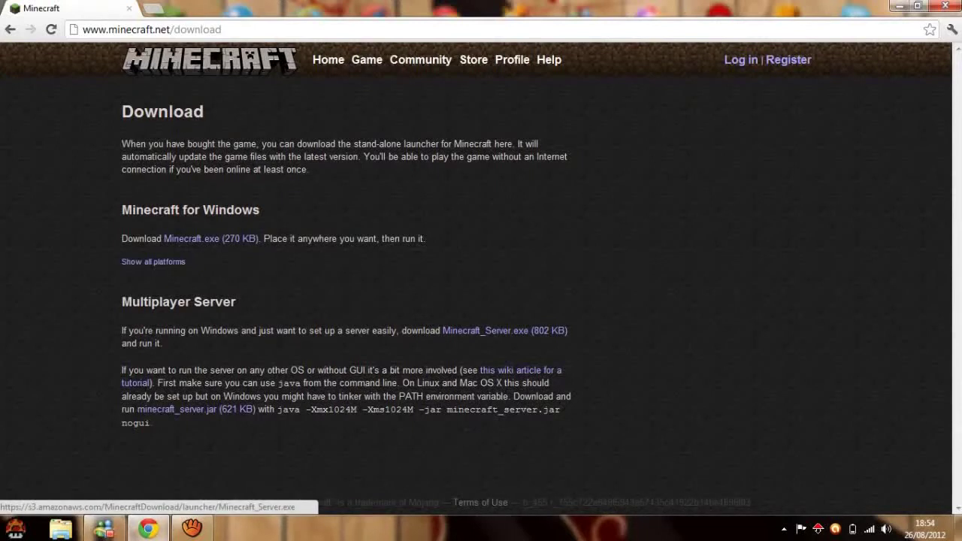
pyautogui.click(496, 331)
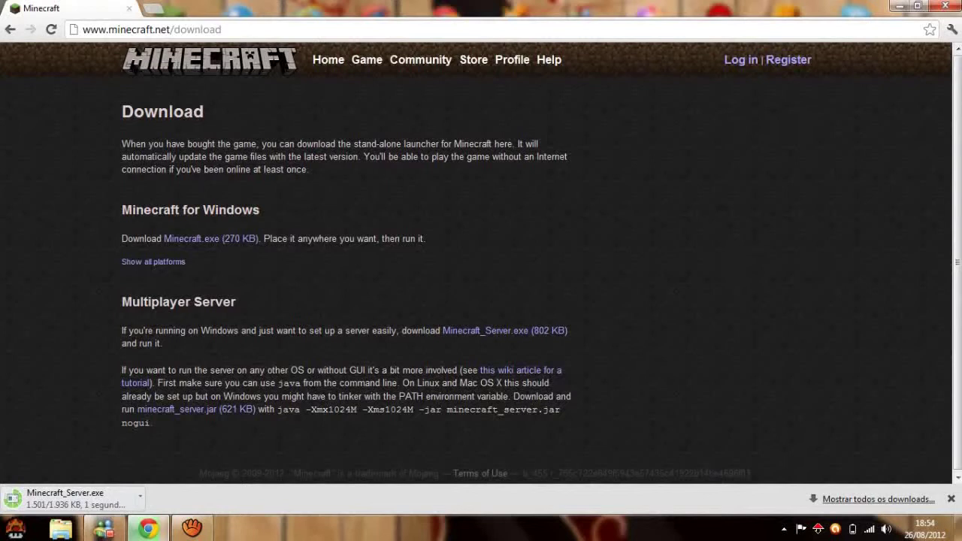
pyautogui.hotkey('ctrl', 't')
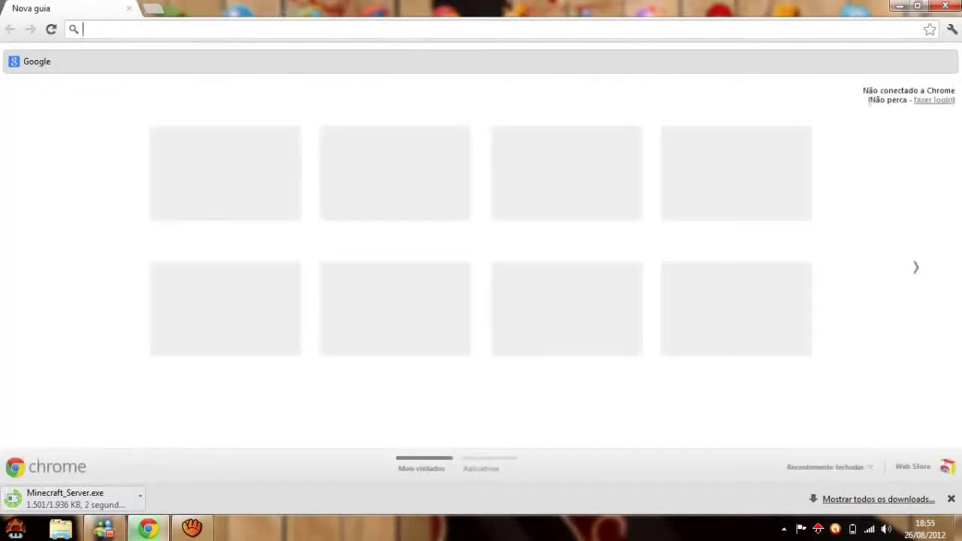
pyautogui.click(103, 528)
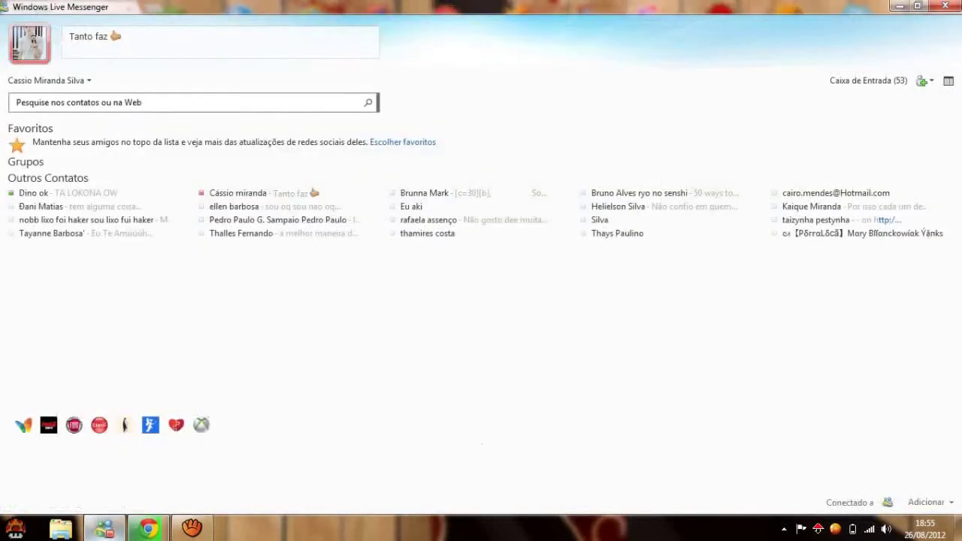
# Show the finished Minecraft_Server.exe download in its Downloads folder.
pyautogui.hotkey('alt', 'Tab')
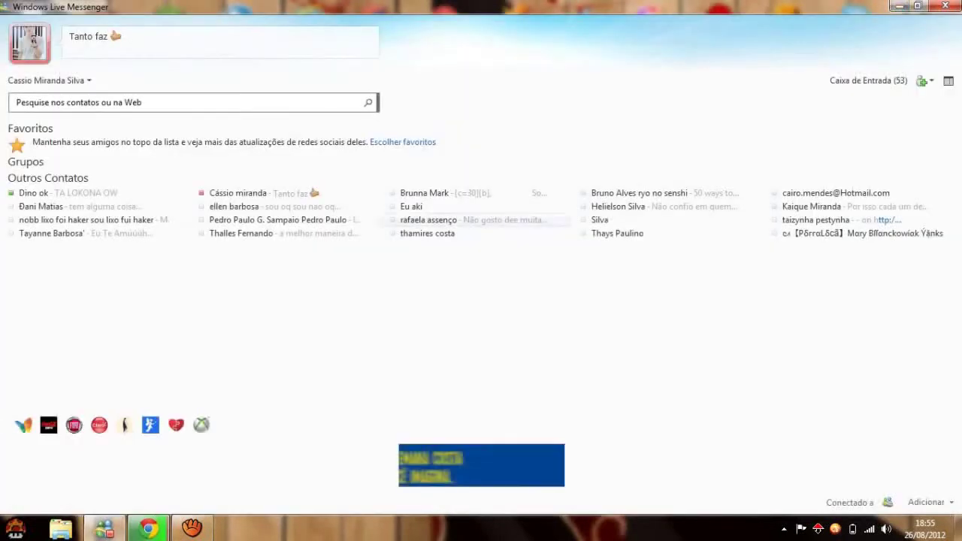
pyautogui.click(899, 6)
pyautogui.hotkey('alt', 'Tab')
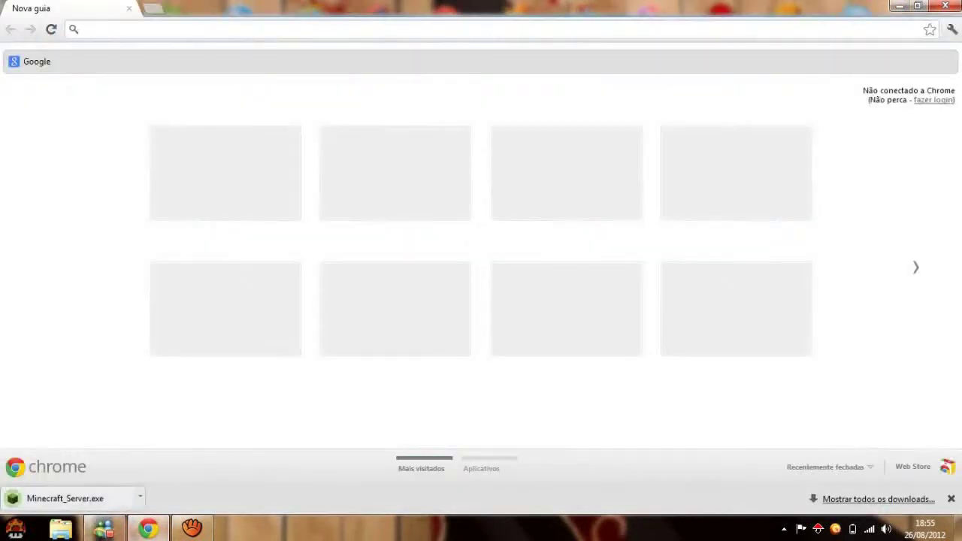
pyautogui.click(140, 497)
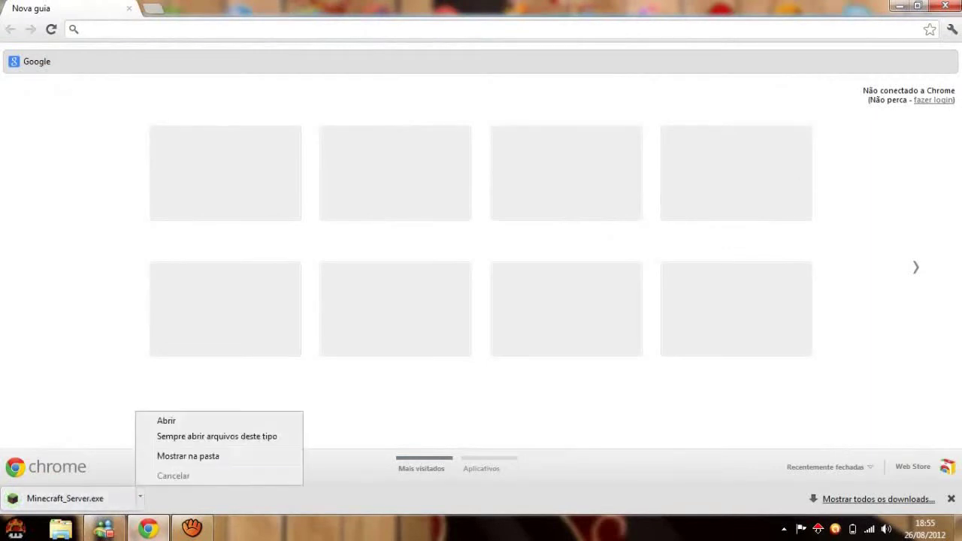
pyautogui.click(188, 455)
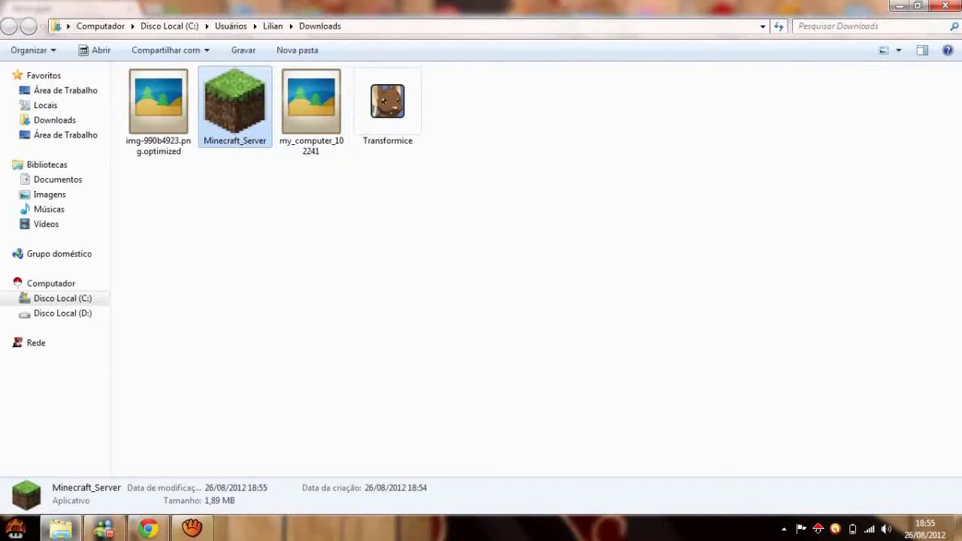
# Paste a copy of Minecraft_Server into the empty Server folder on the desktop.
pyautogui.click(899, 6)
pyautogui.click(899, 6)
pyautogui.click(898, 6)
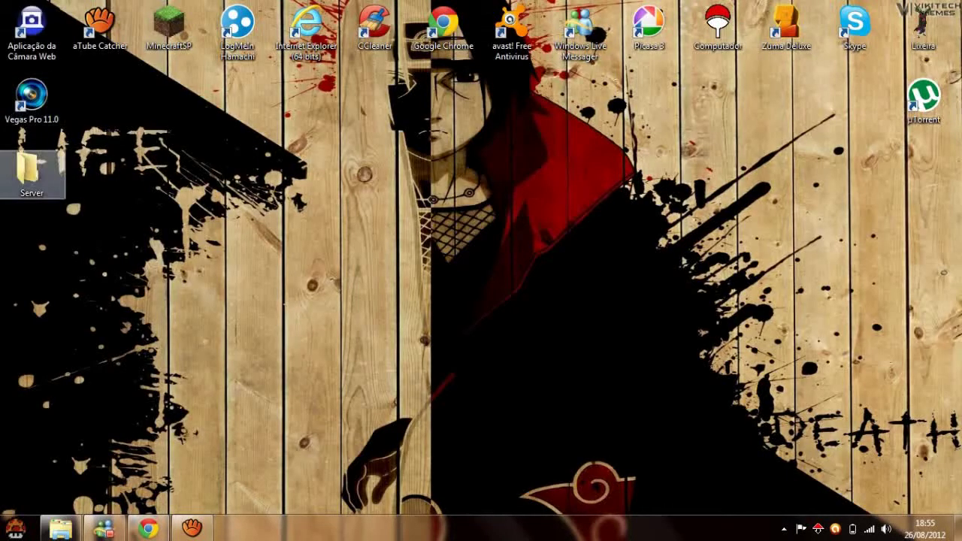
pyautogui.doubleClick(30, 171)
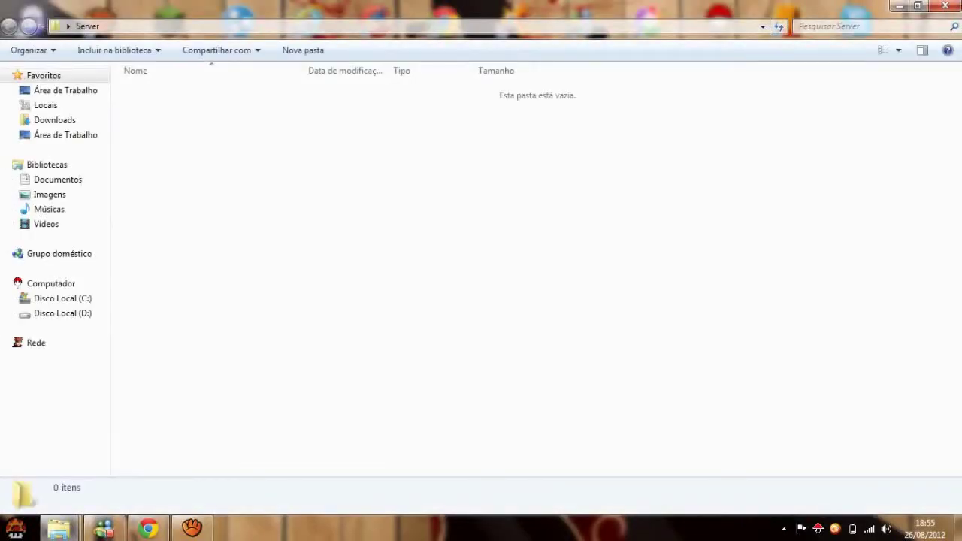
pyautogui.hotkey('ctrl', 'v')
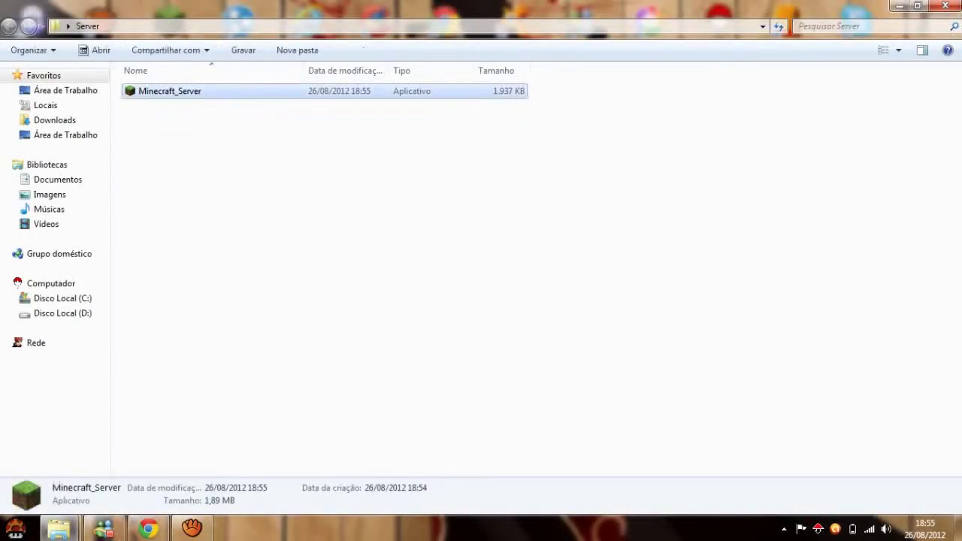
# Launch Minecraft_Server past the security warning so the server starts up.
pyautogui.press('Return')
pyautogui.press('Escape')
pyautogui.moveTo(197, 233); pyautogui.dragTo(237, 273)
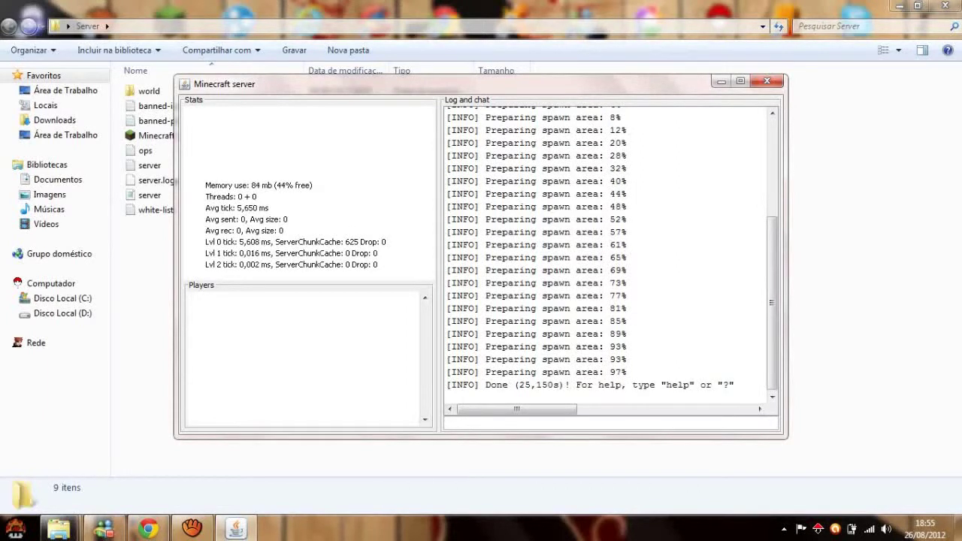
# Shut the server down with the stop command and close its window from the taskbar.
pyautogui.write('stop')
pyautogui.press('Return')
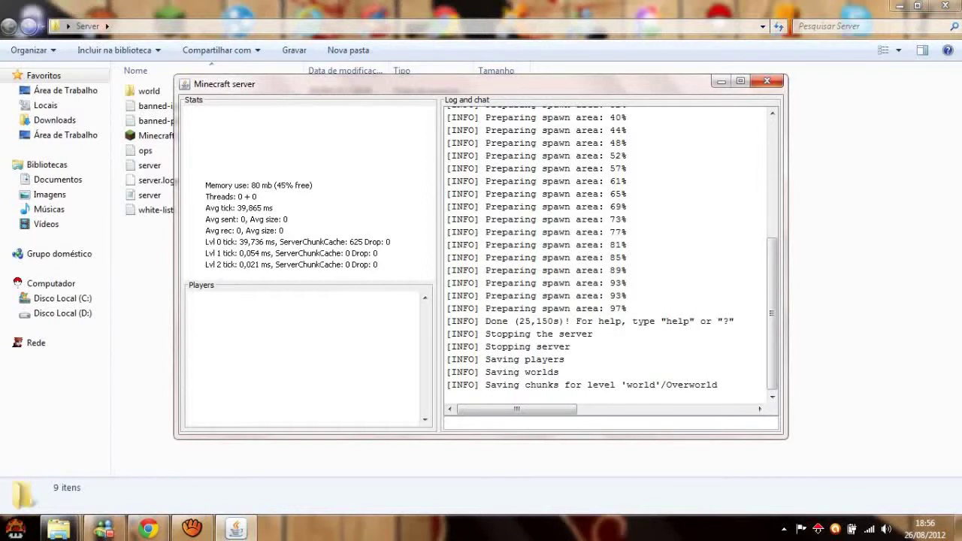
pyautogui.hotkey('alt', 'Tab')
pyautogui.hotkey('alt', 'Tab')
pyautogui.rightClick(235, 528)
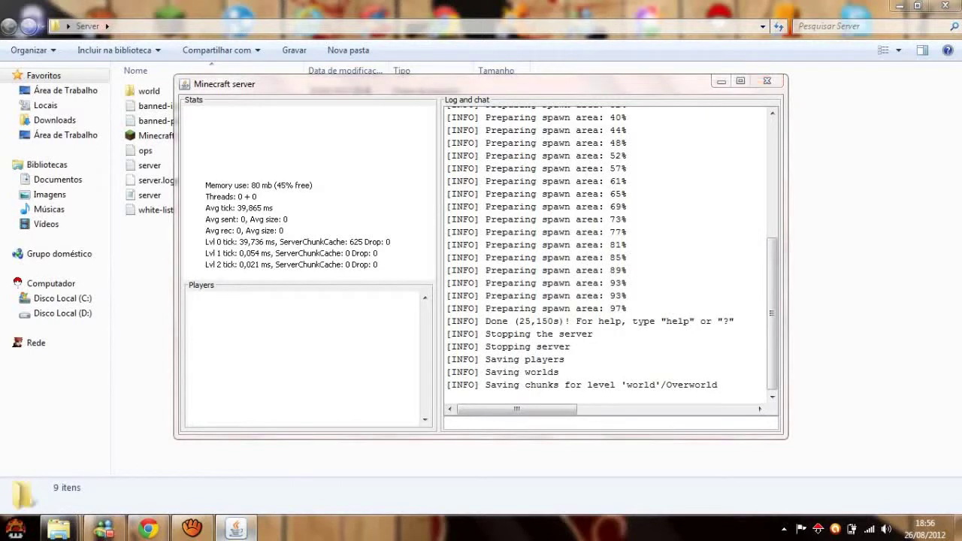
pyautogui.press('Escape')
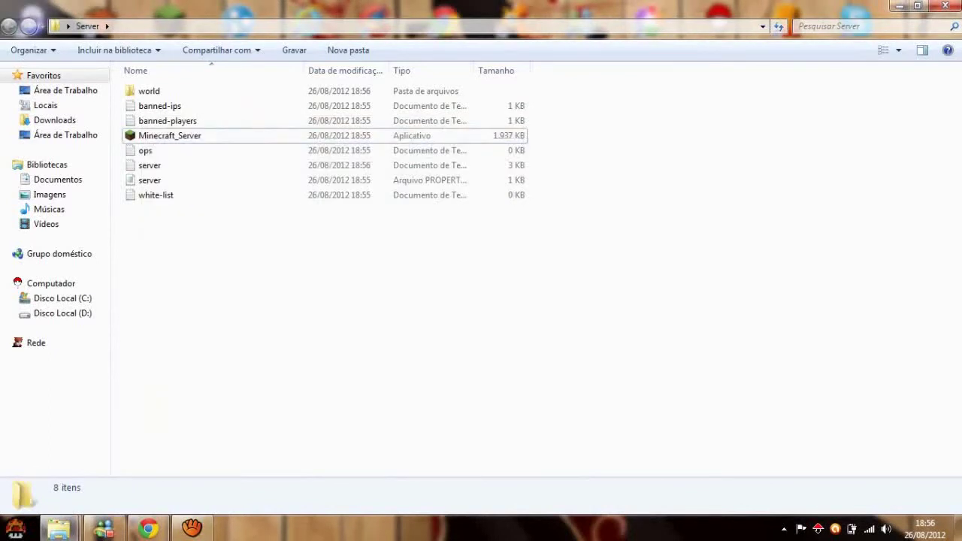
# Open server.properties from the Server folder with Bloco de notas (Notepad).
pyautogui.click(60, 528)
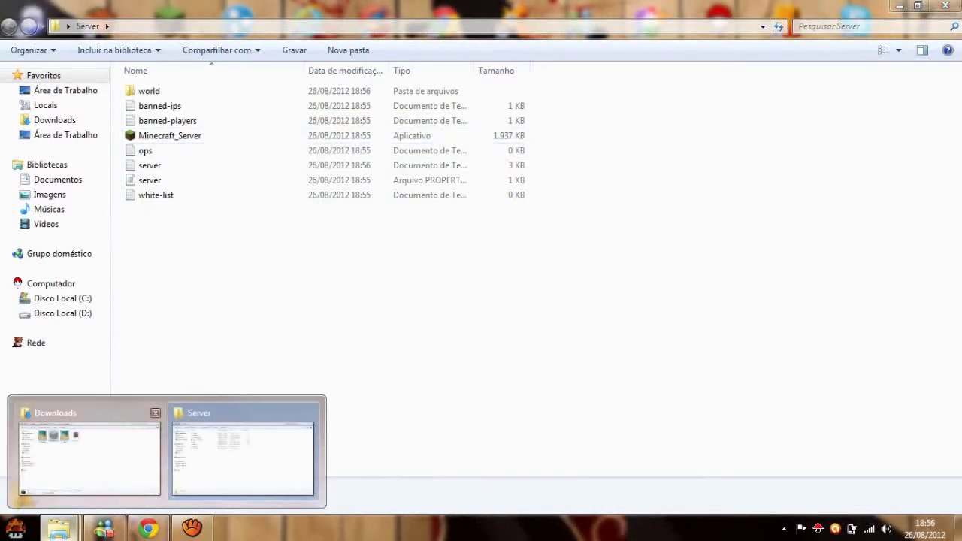
pyautogui.click(242, 451)
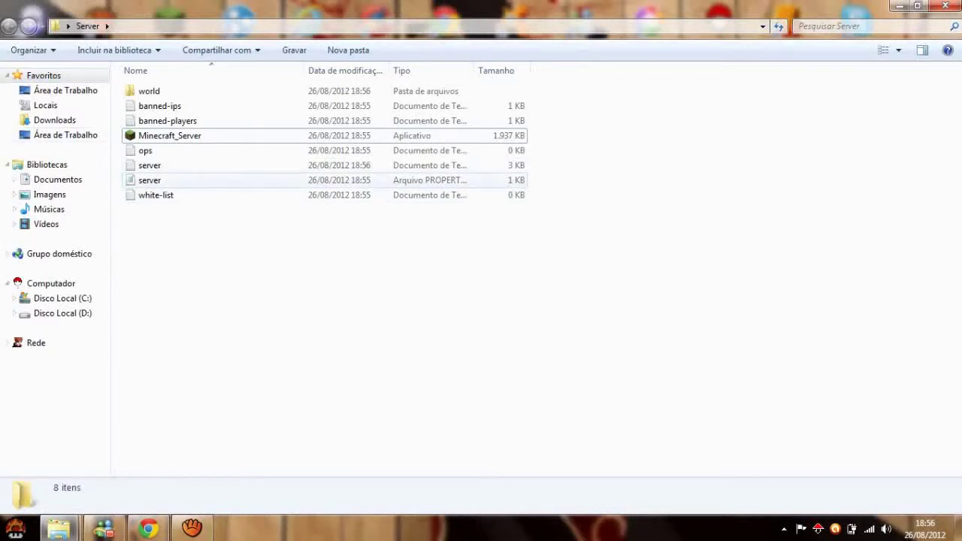
pyautogui.click(132, 180)
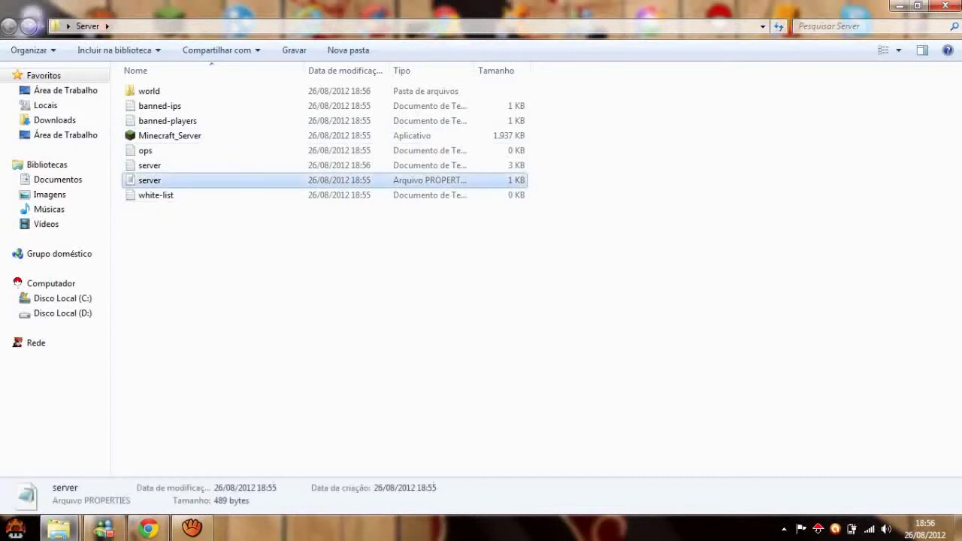
pyautogui.rightClick(132, 180)
pyautogui.click(161, 236)
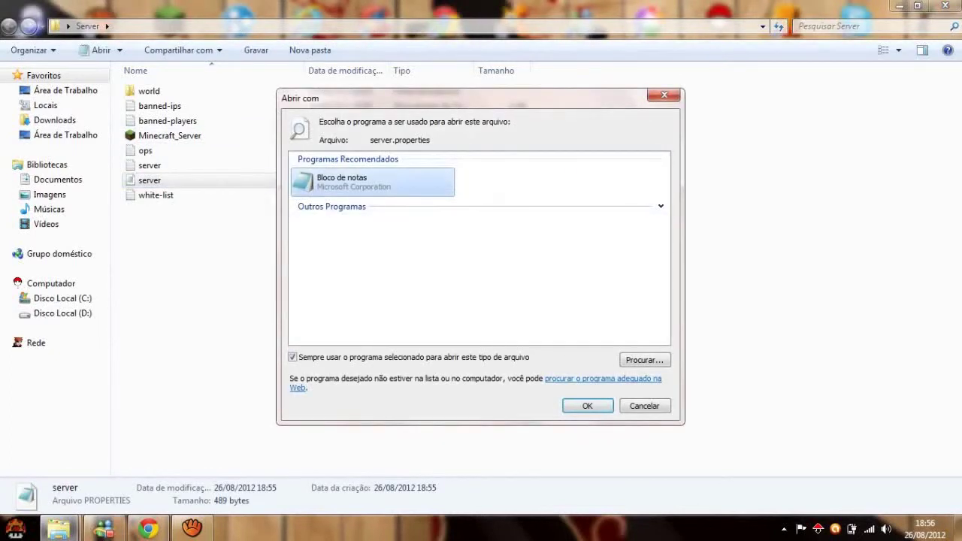
pyautogui.press('Return')
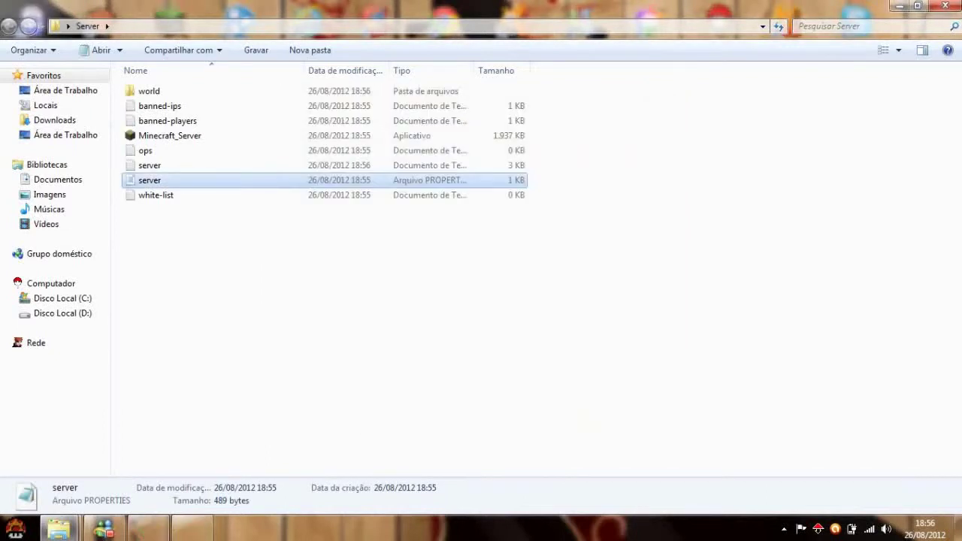
# Maximize Notepad and review server.properties, including server-port=25565 and the empty server-ip.
pyautogui.click(855, 130)
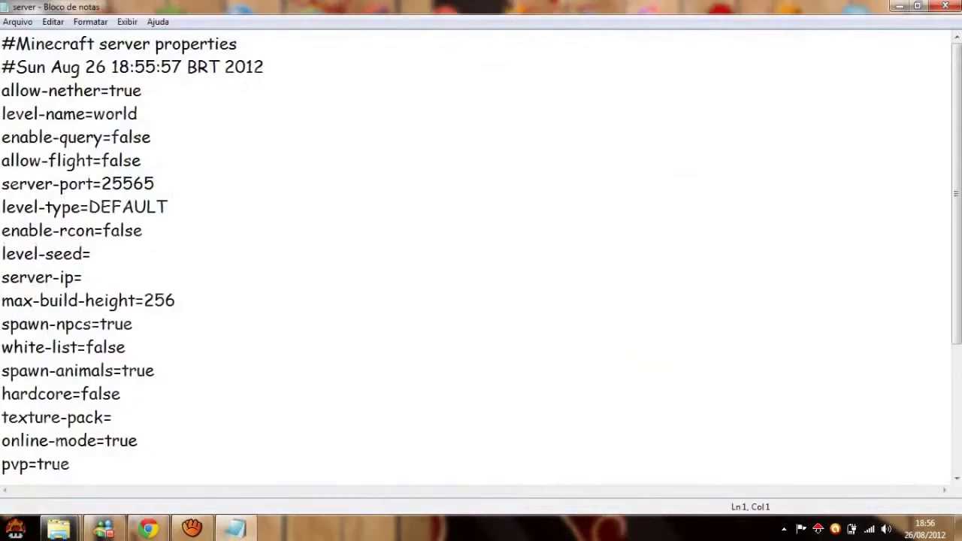
pyautogui.click(155, 183)
pyautogui.hotkey('shift', 'Home')
pyautogui.scroll(-1, 481, 255)
pyautogui.scroll(1, 481, 256)
pyautogui.click(167, 207)
pyautogui.click(142, 229)
pyautogui.click(90, 253)
# Switch away to the desktop and bring up LogMeIn Hamachi.
pyautogui.hotkey('alt', 'Tab')
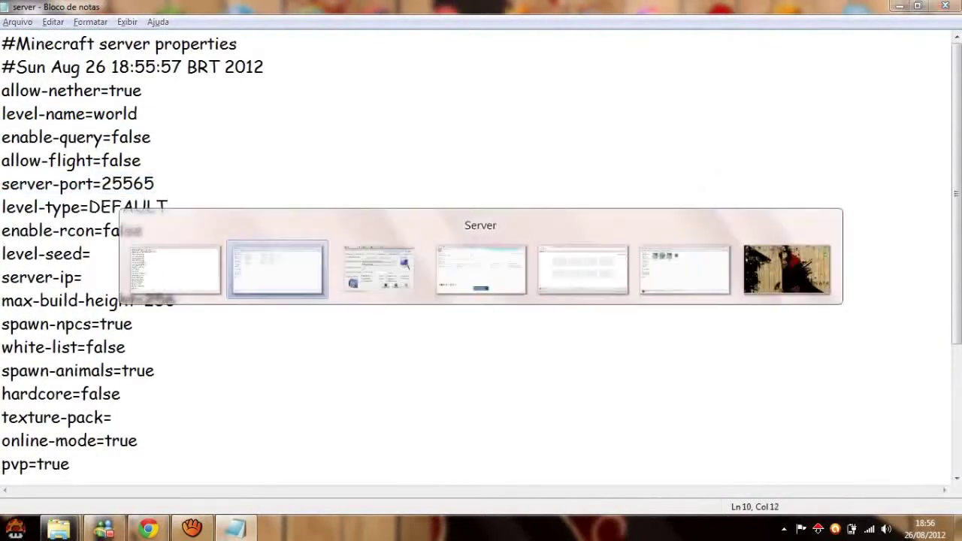
pyautogui.hotkey('alt', 'Tab')
pyautogui.hotkey('alt', 'Tab')
pyautogui.hotkey('alt', 'Tab')
pyautogui.hotkey('alt', 'Tab')
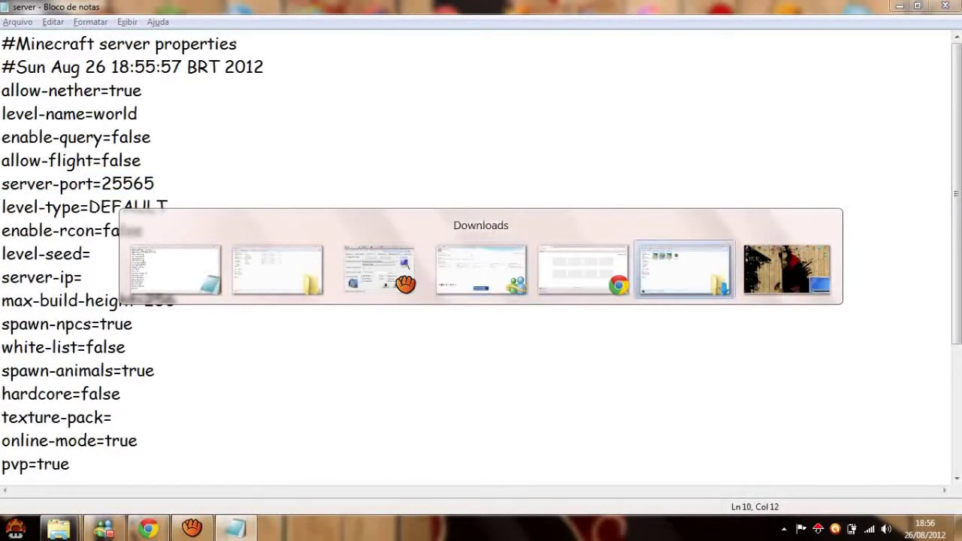
pyautogui.hotkey('alt', 'Tab')
pyautogui.hotkey('alt', 'Tab')
pyautogui.hotkey('alt', 'Tab')
pyautogui.hotkey('alt', 'Tab')
pyautogui.hotkey('alt', 'Tab')
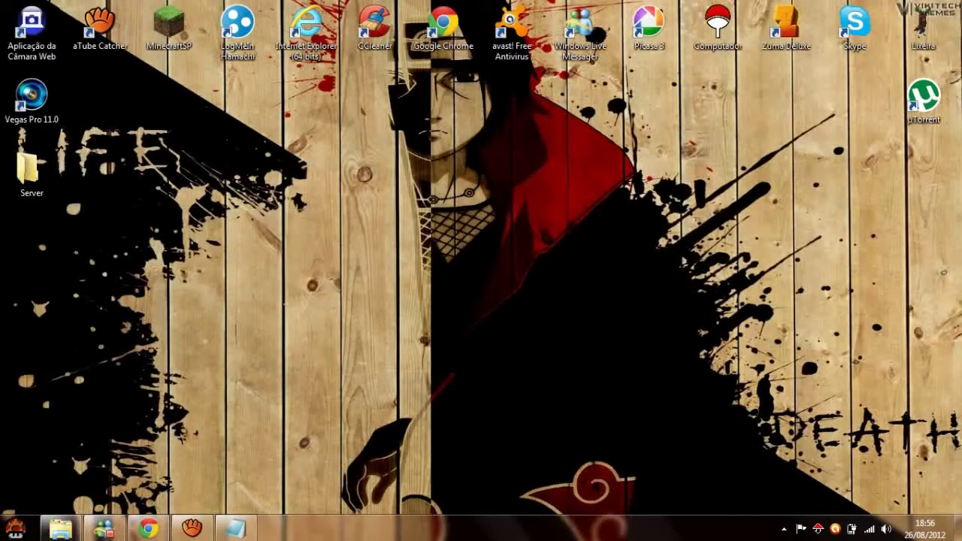
pyautogui.doubleClick(236, 27)
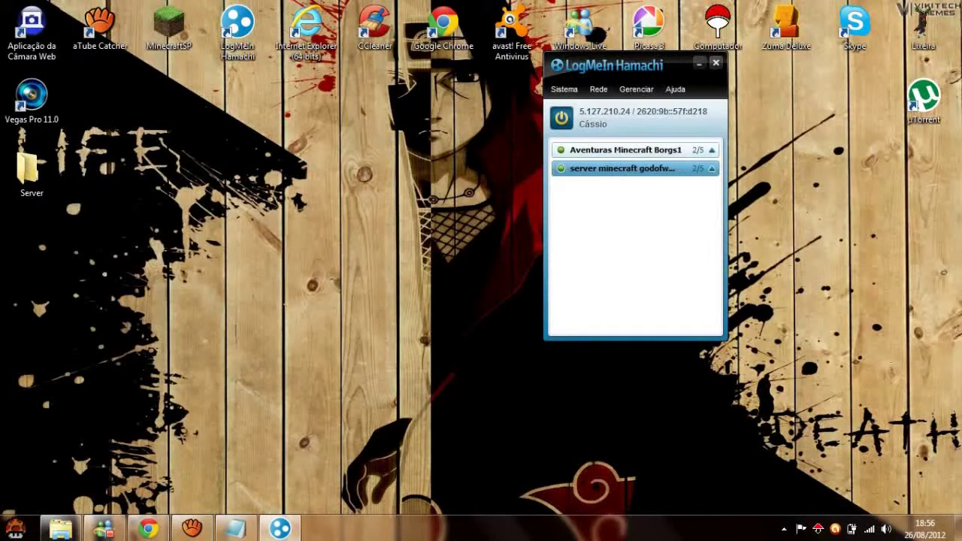
# Copy Hamachi's IPv4 address 5.127.210.24 and place the cursor after server-ip= in Notepad.
pyautogui.click(594, 112)
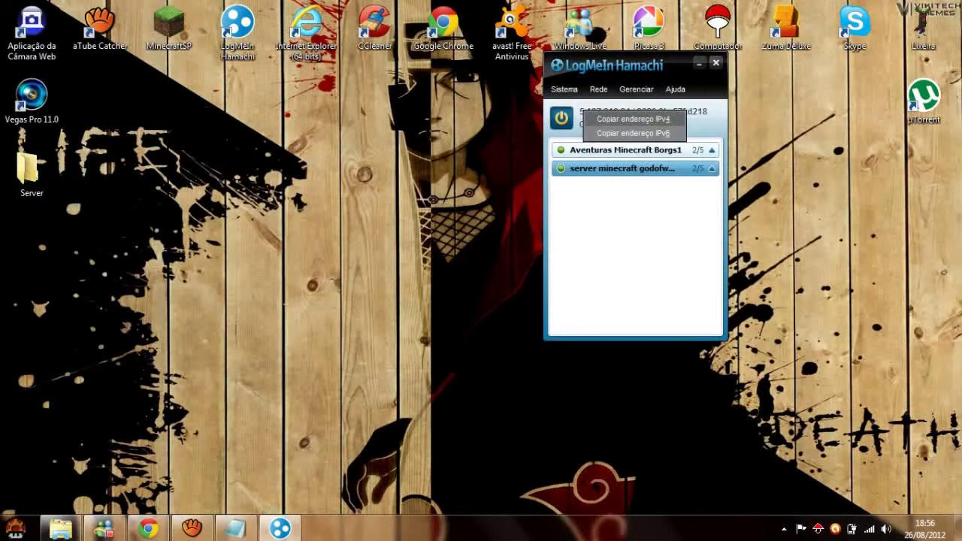
pyautogui.press('Escape')
pyautogui.hotkey('alt', 'Tab')
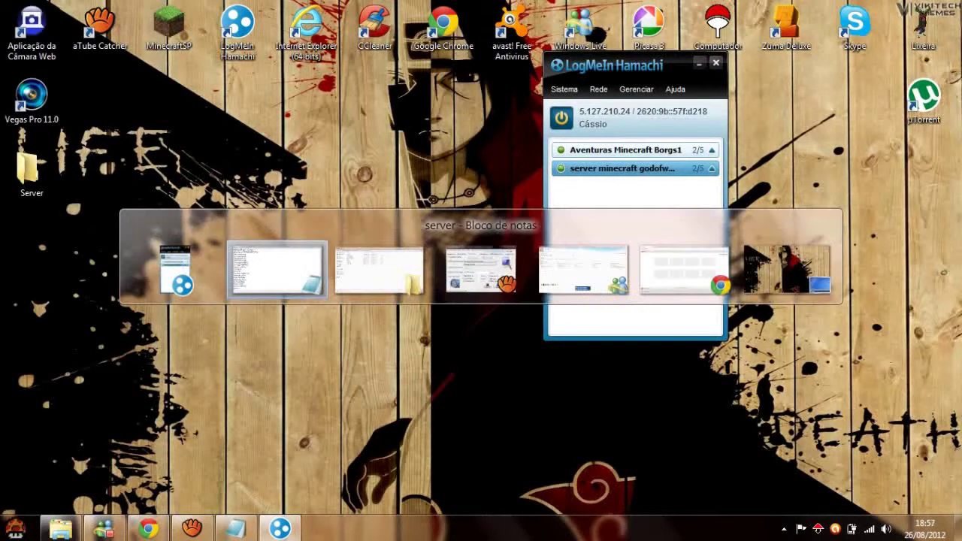
pyautogui.hotkey('alt', 'Tab')
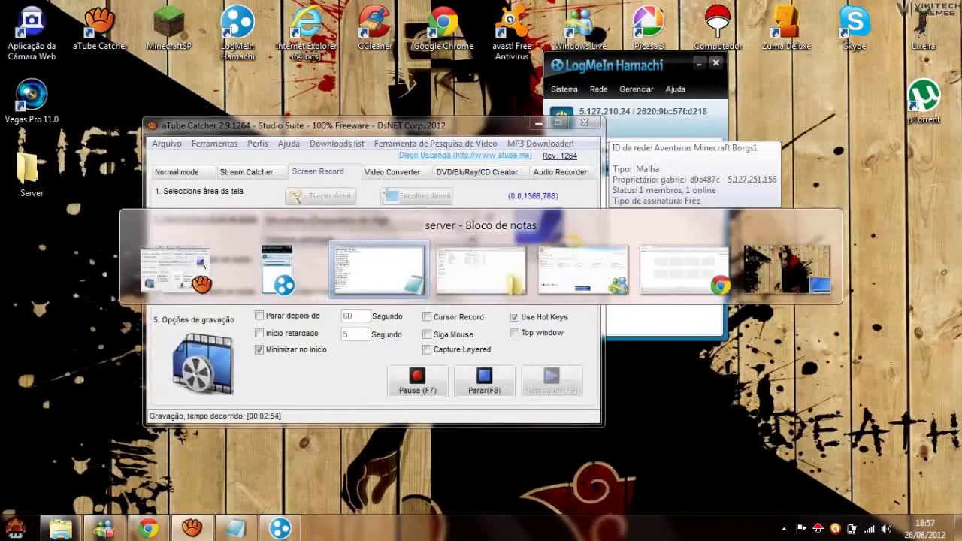
pyautogui.hotkey('alt', 'Tab')
pyautogui.hotkey('alt', 'Tab')
pyautogui.hotkey('alt', 'Tab')
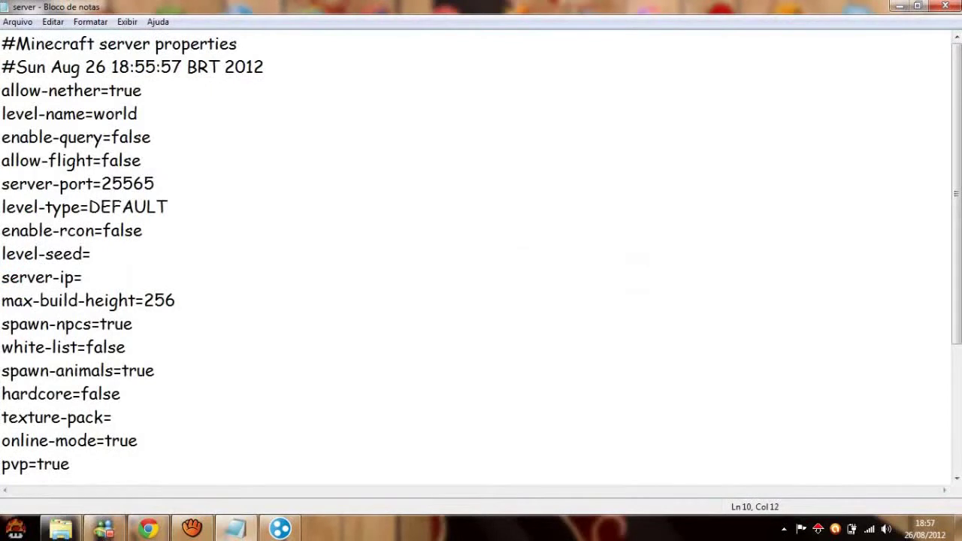
pyautogui.click(83, 277)
# Paste 5.127.210.24 as server-ip and change max-players from 20 to 05.
pyautogui.write('5.127.210.24')
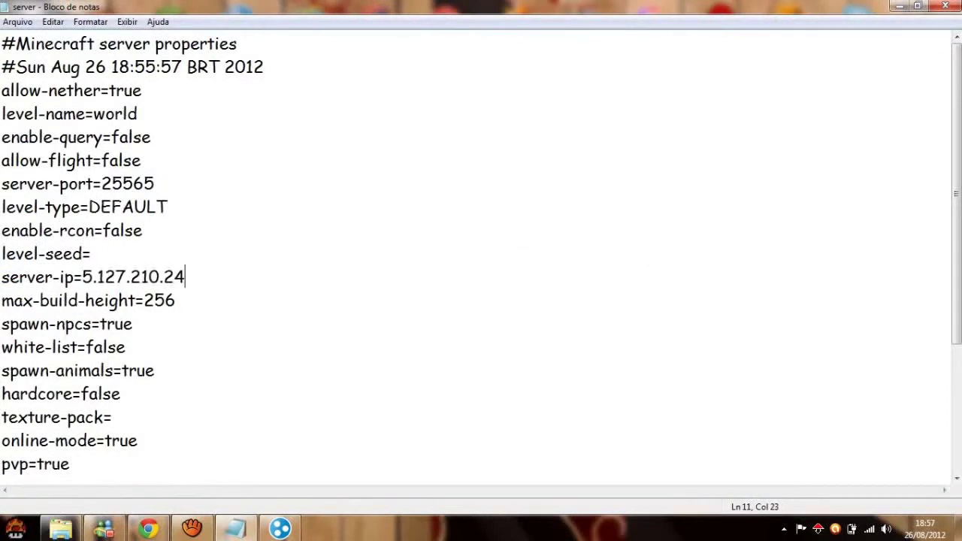
pyautogui.scroll(-3, 481, 256)
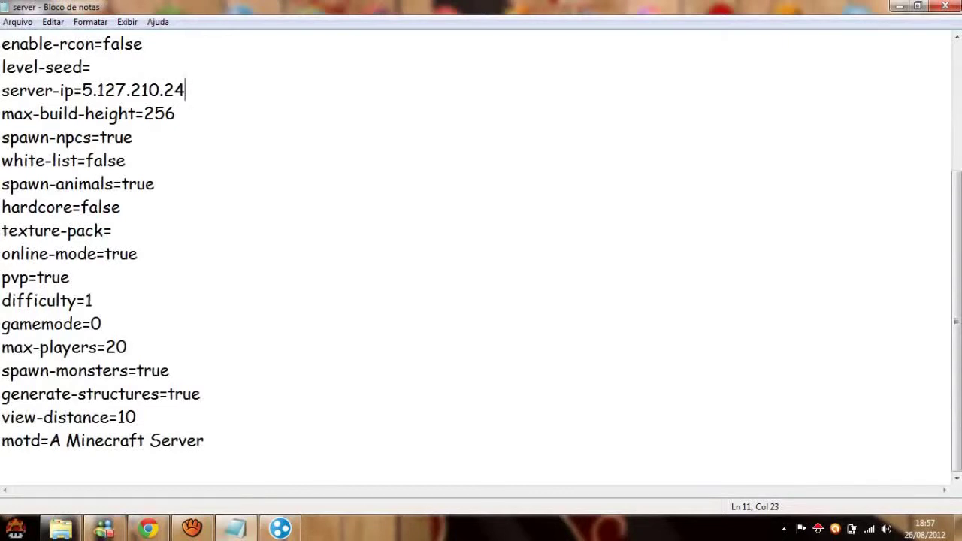
pyautogui.moveTo(128, 347); pyautogui.dragTo(106, 347)
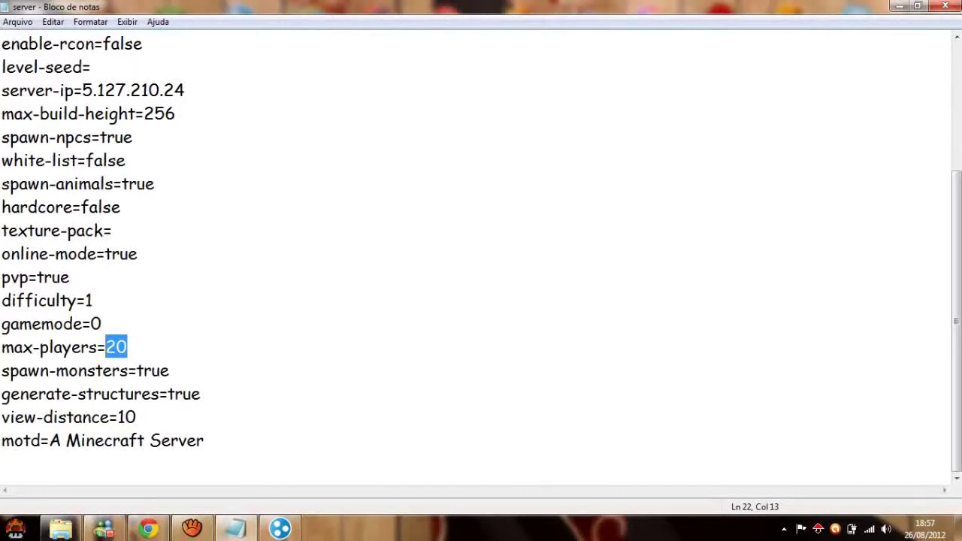
pyautogui.write('5')
pyautogui.press('BackSpace')
pyautogui.write('05')
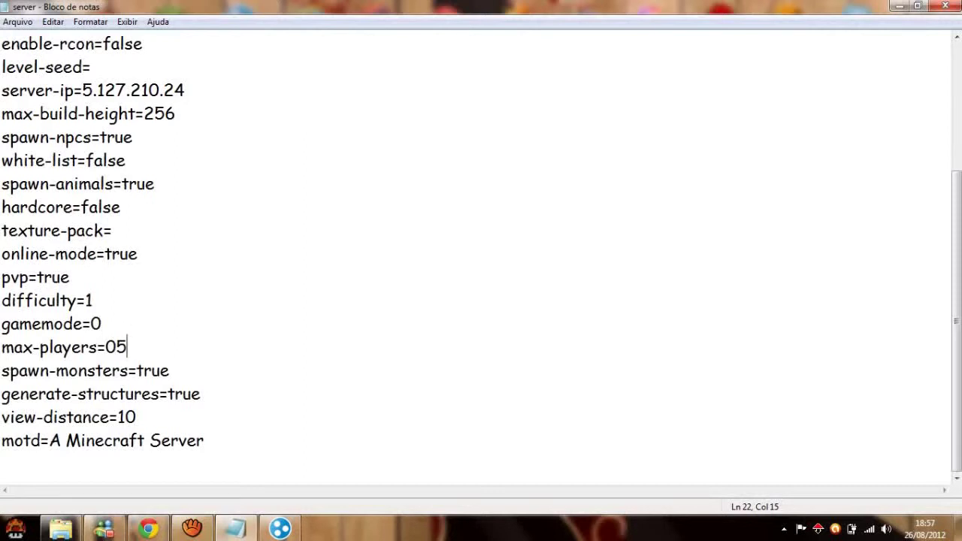
# Change online-mode from true to False and close Notepad, bringing up the save prompt.
pyautogui.moveTo(138, 254); pyautogui.dragTo(105, 254)
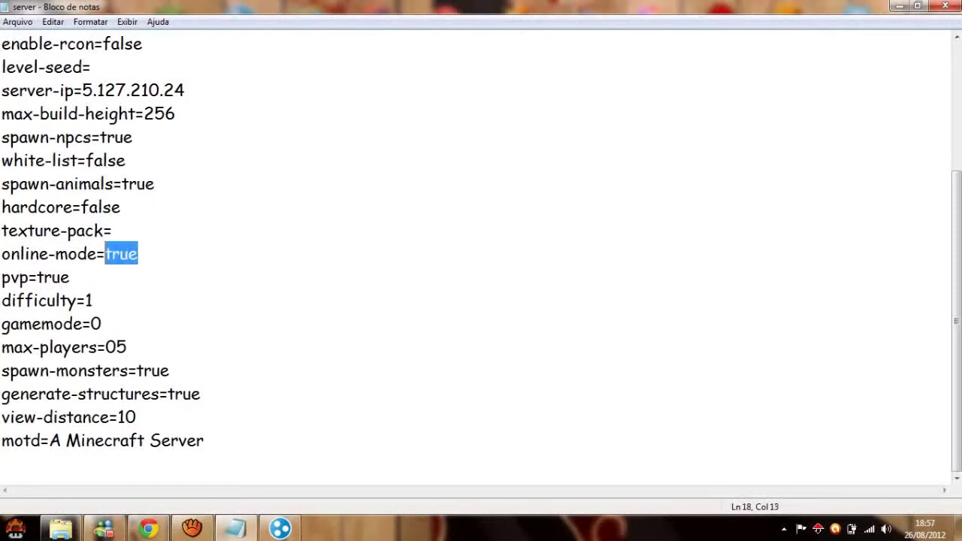
pyautogui.write('False')
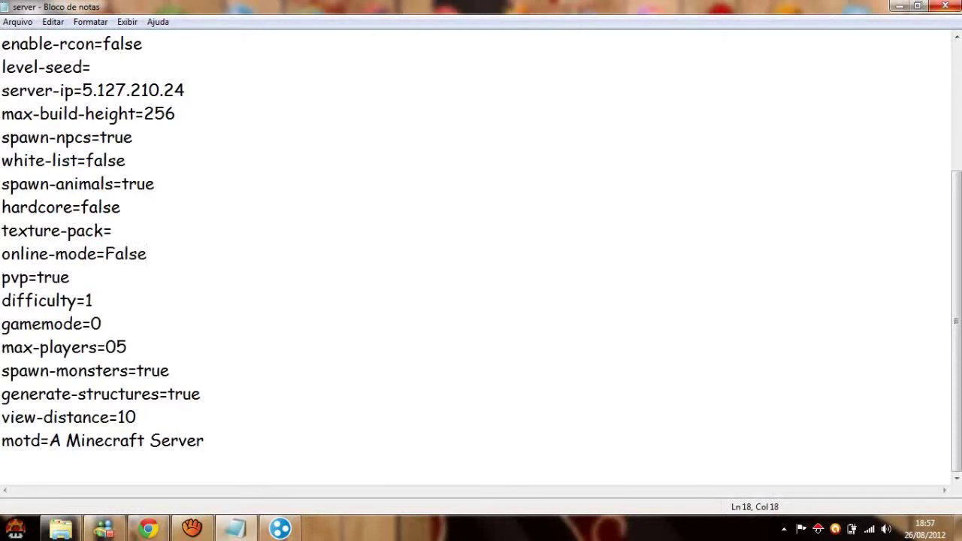
pyautogui.click(184, 90)
pyautogui.click(175, 114)
pyautogui.click(944, 6)
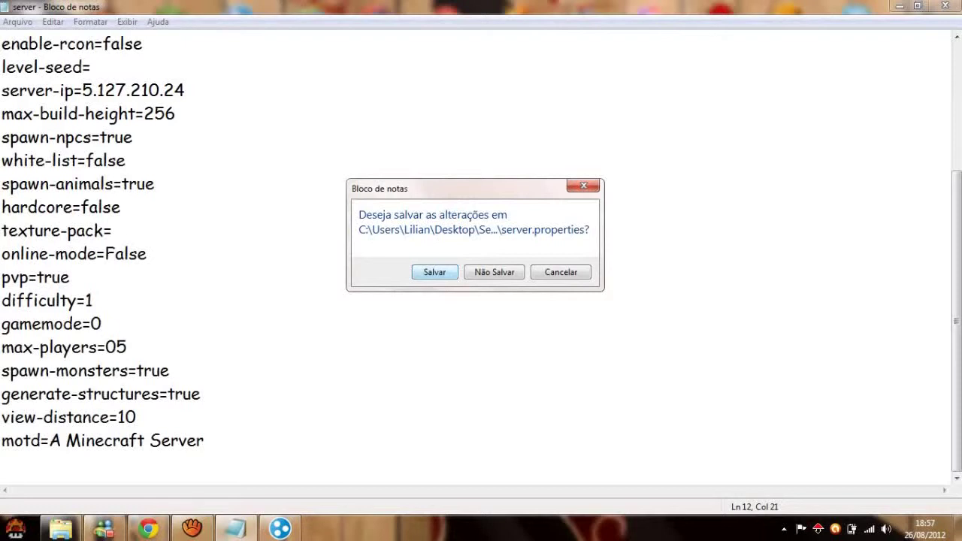
# Save server.properties and relaunch Minecraft_Server, now running on 5.127.210.24:25565 offline.
pyautogui.press('Return')
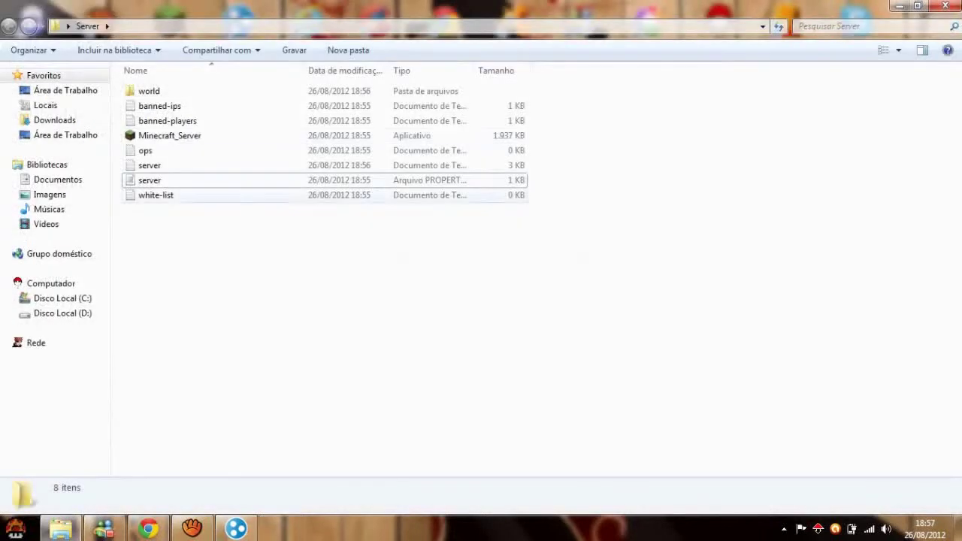
pyautogui.doubleClick(169, 135)
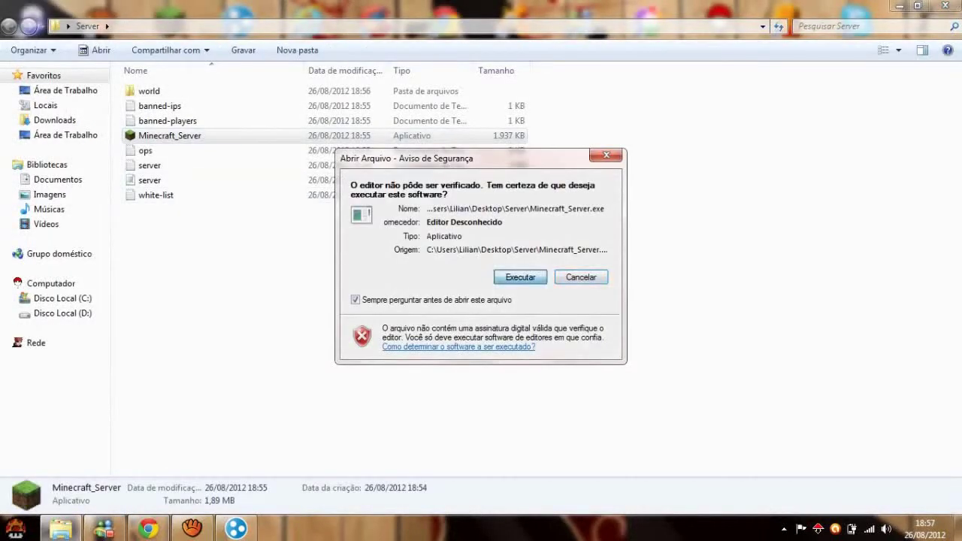
pyautogui.click(520, 277)
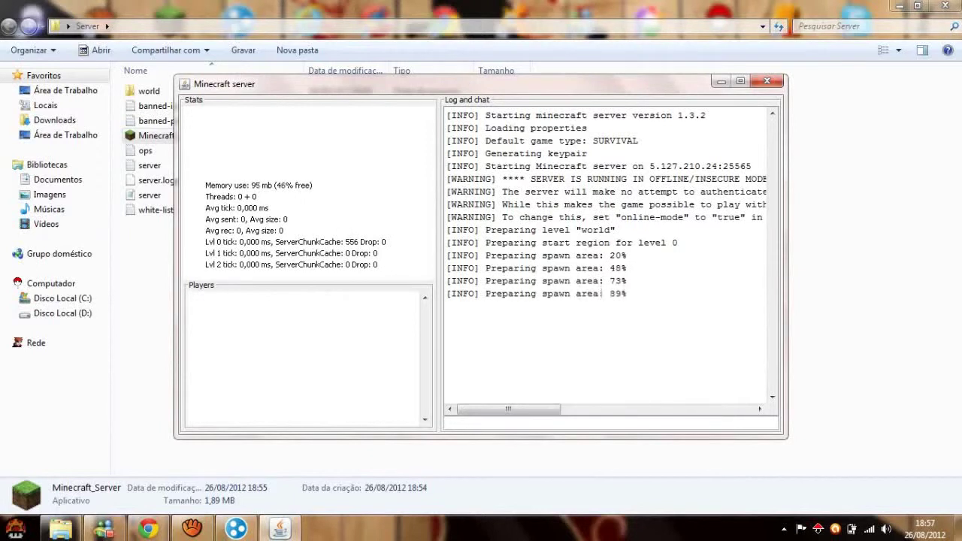
pyautogui.hotkey('alt', 'F4')
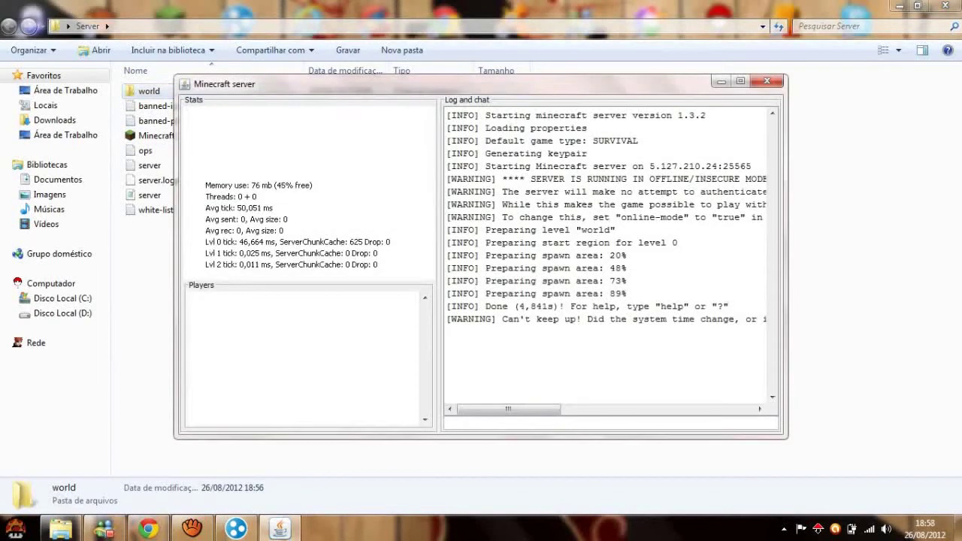
pyautogui.hotkey('alt', 'Tab')
pyautogui.hotkey('alt', 'Tab')
pyautogui.hotkey('alt', 'Tab')
pyautogui.hotkey('alt', 'Tab')
pyautogui.hotkey('alt', 'Tab')
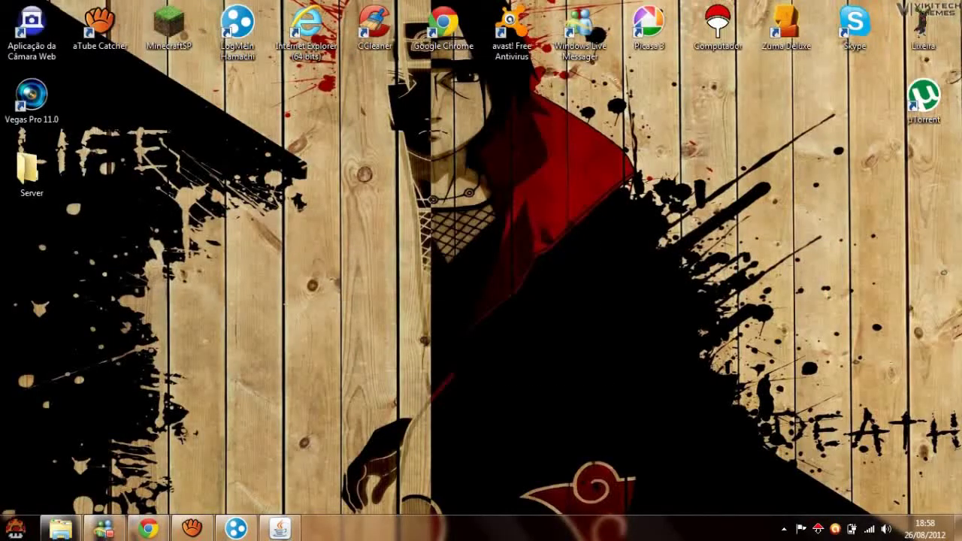
# Start MinecraftSP with a new player username and enter Minecraft 1.3.2's main menu.
pyautogui.click(170, 26)
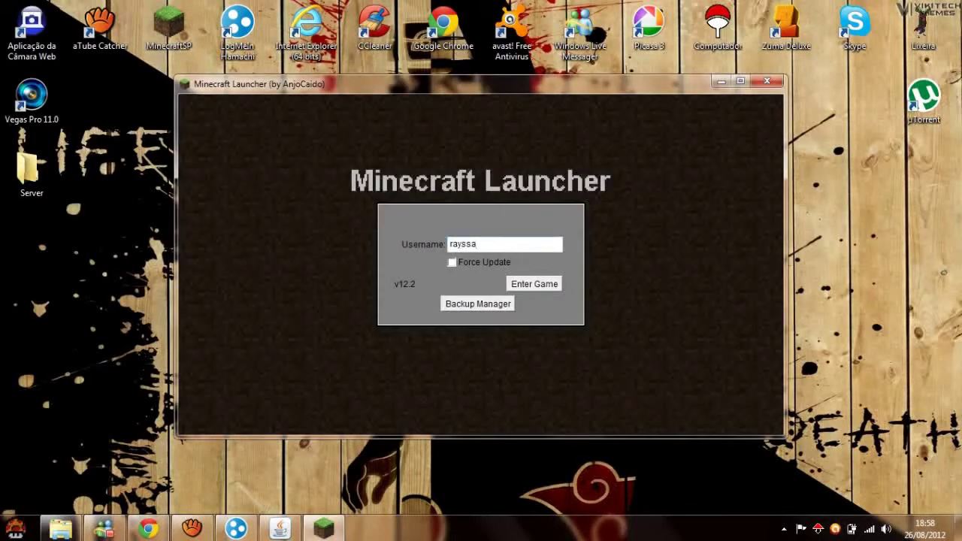
pyautogui.press('BackSpace')
pyautogui.press('BackSpace')
pyautogui.press('BackSpace')
pyautogui.write('GodofWa')
pyautogui.press('Return')
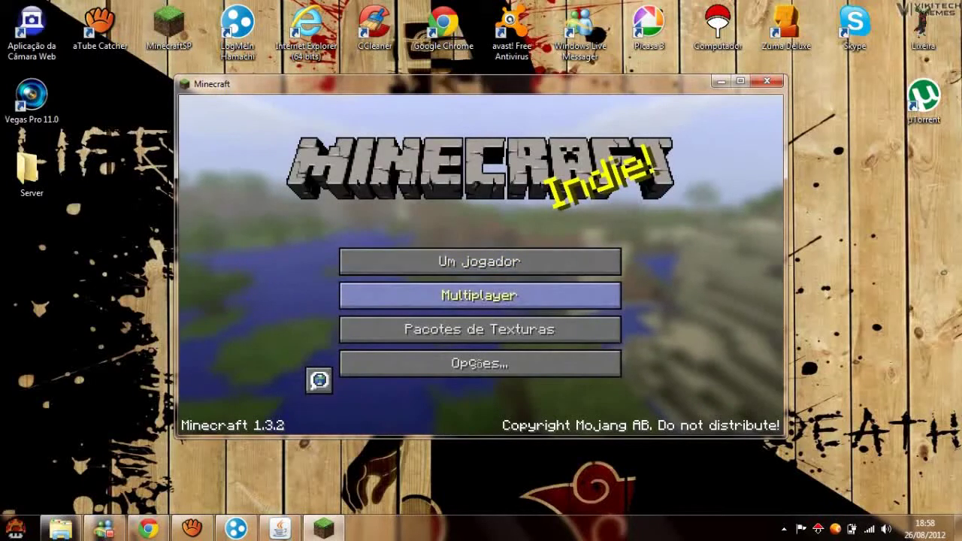
# Add 5.127.210.24 to the multiplayer server list and join that server.
pyautogui.click(479, 295)
pyautogui.click(627, 374)
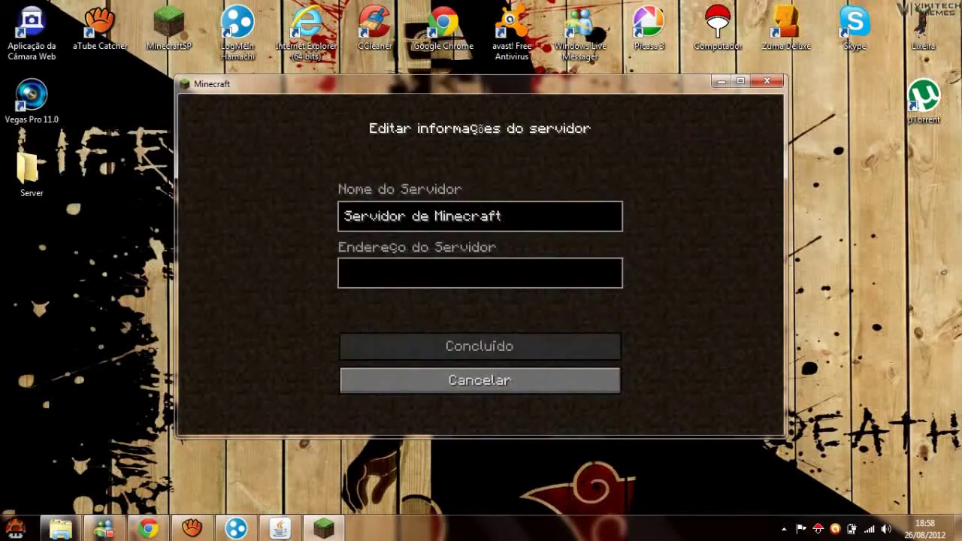
pyautogui.write('5.127.210.24')
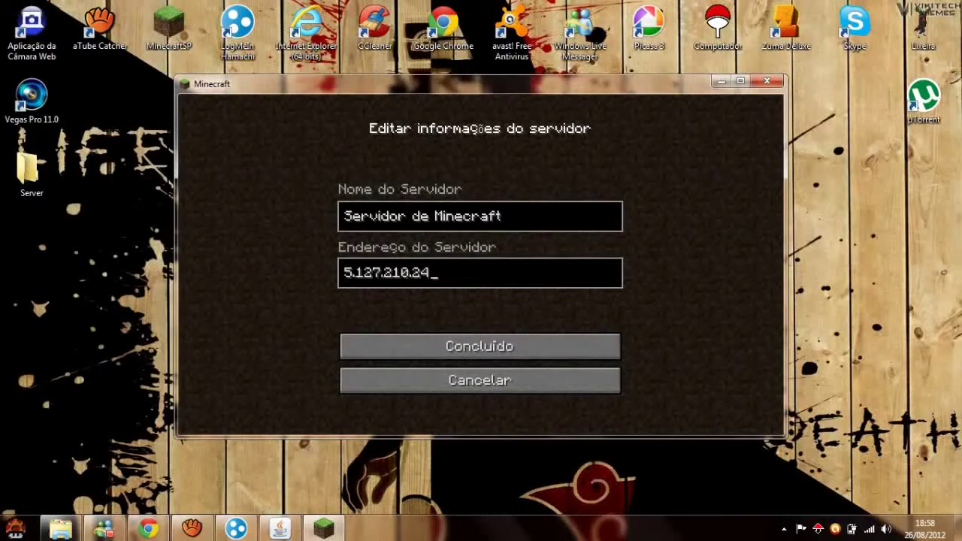
pyautogui.click(480, 346)
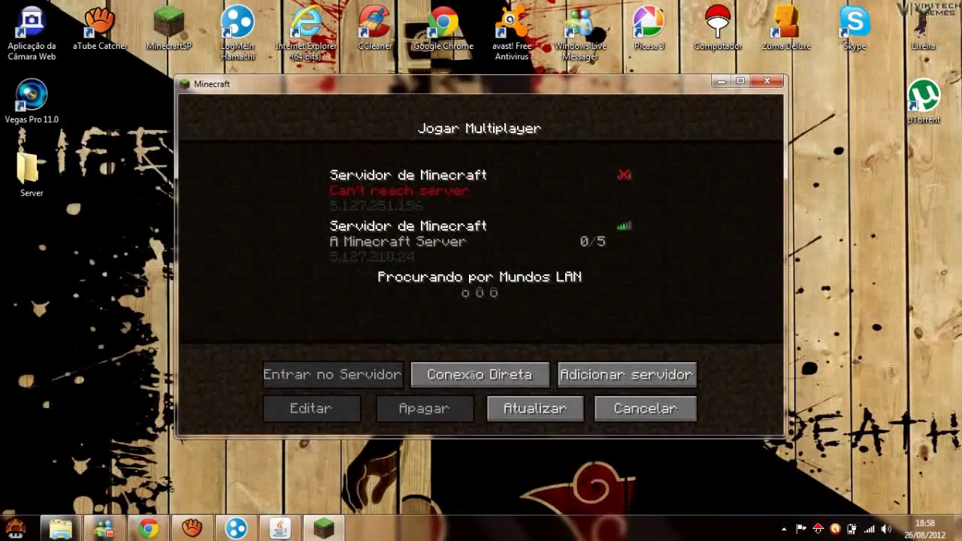
pyautogui.doubleClick(466, 241)
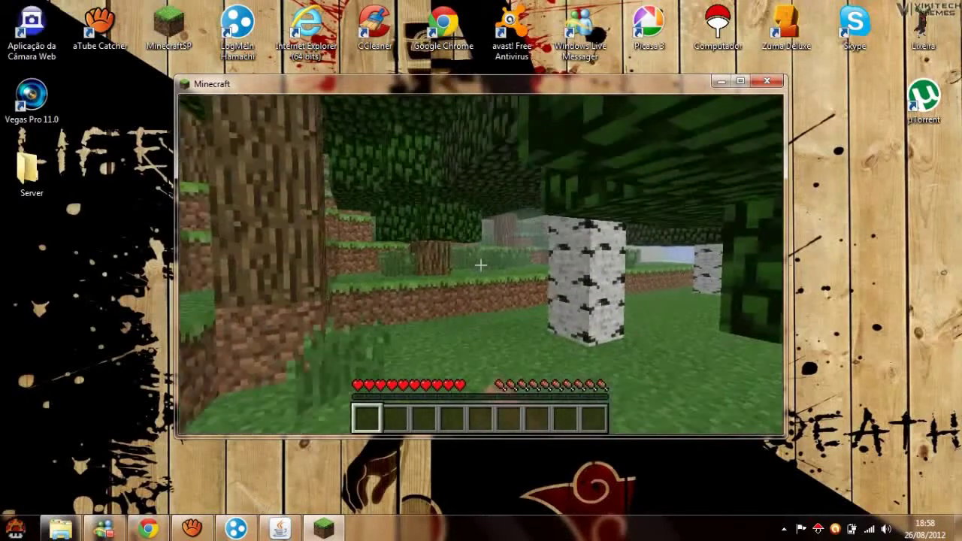
# Walk through the tall grass toward the tree and sheep, punching a grass block.
pyautogui.press('w')
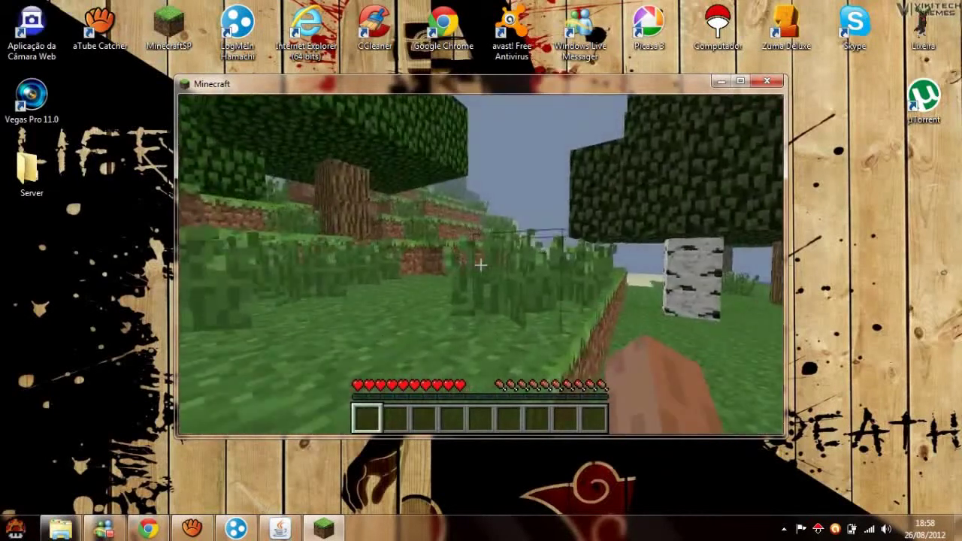
pyautogui.press('w')
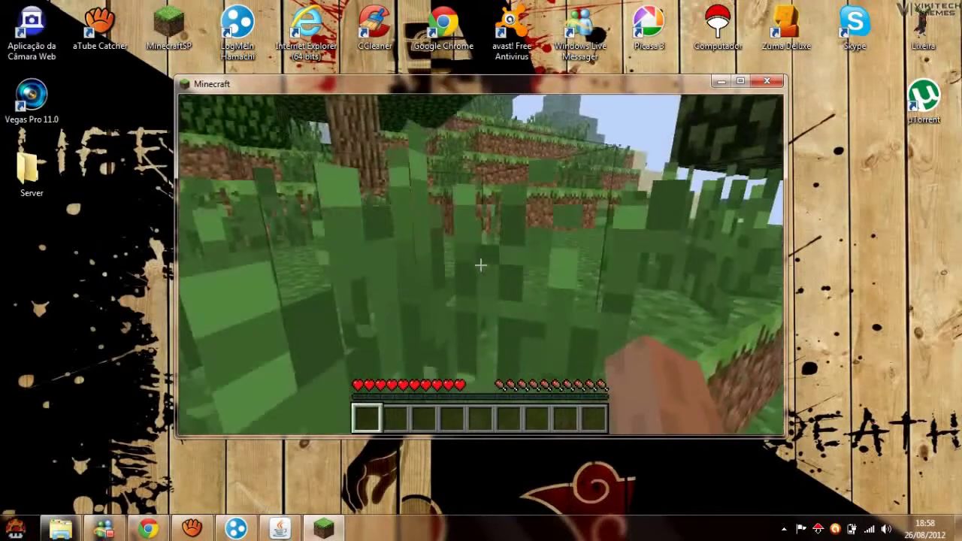
pyautogui.click(481, 264)
pyautogui.press('w')
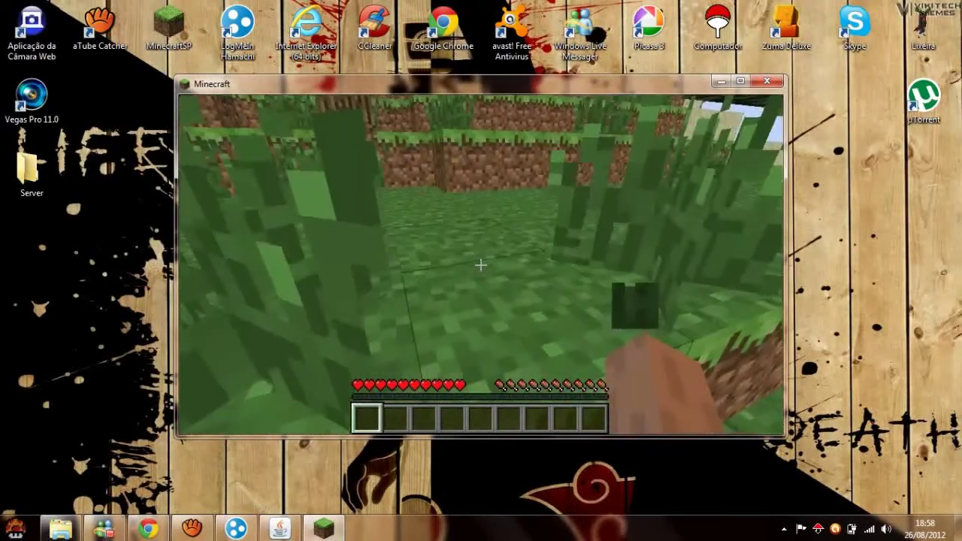
pyautogui.press('w')
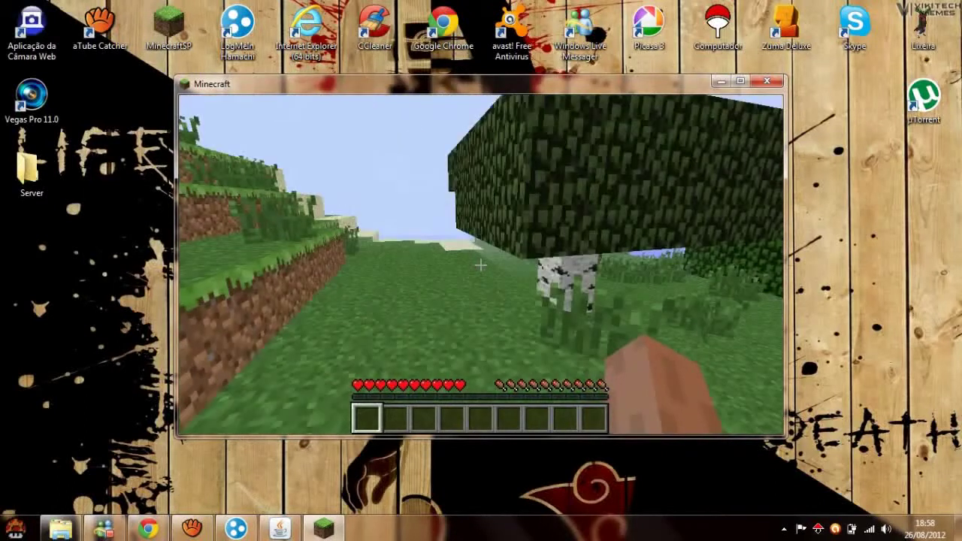
# Save and quit the world to the title screen, then switch to Hamachi.
pyautogui.press('Escape')
pyautogui.click(408, 307)
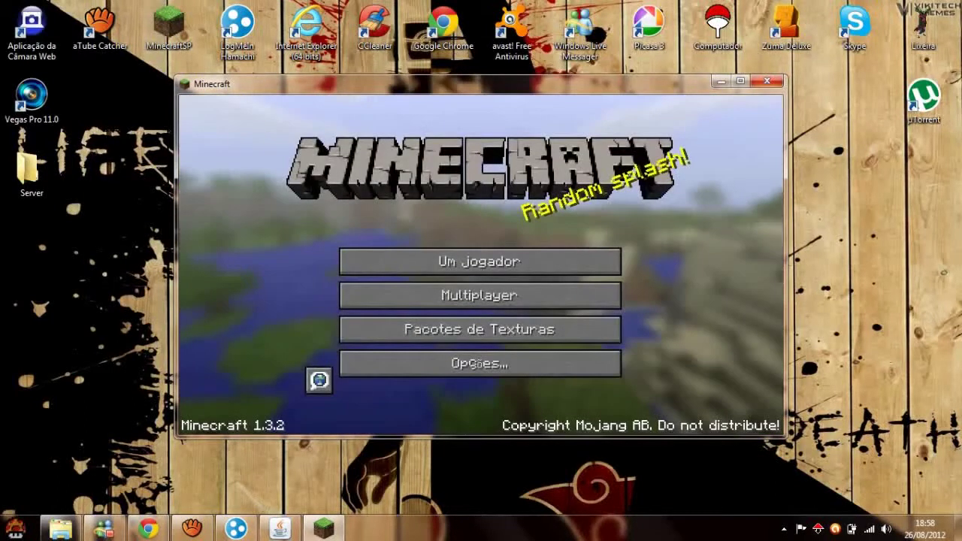
pyautogui.hotkey('alt', 'Tab')
pyautogui.hotkey('alt', 'Tab')
pyautogui.hotkey('alt', 'Tab')
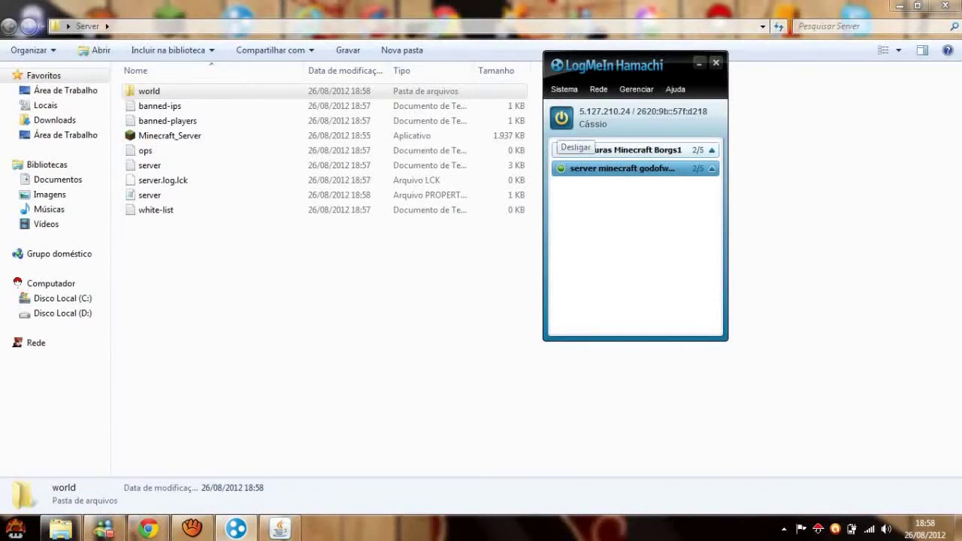
# Create a new Hamachi network with ID 'servergame' and a password.
pyautogui.click(598, 88)
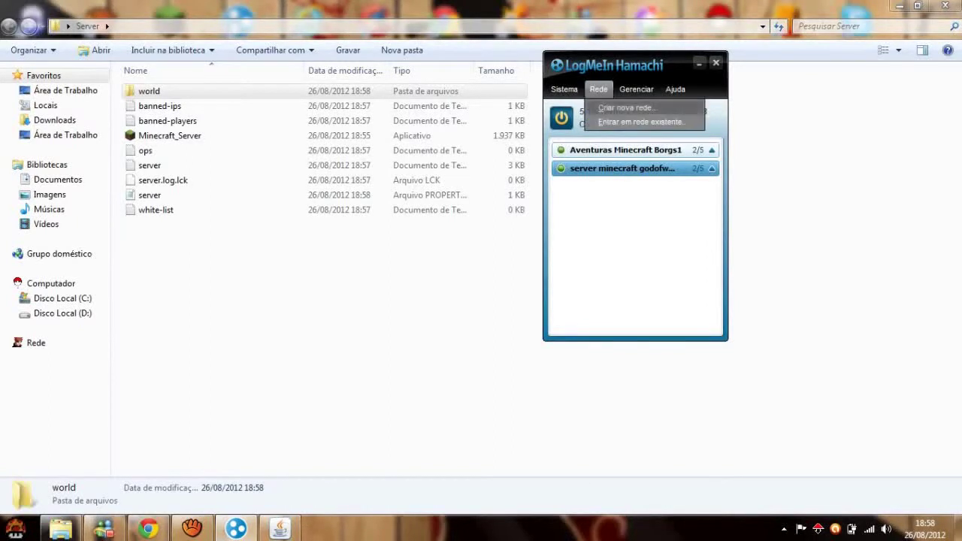
pyautogui.click(612, 108)
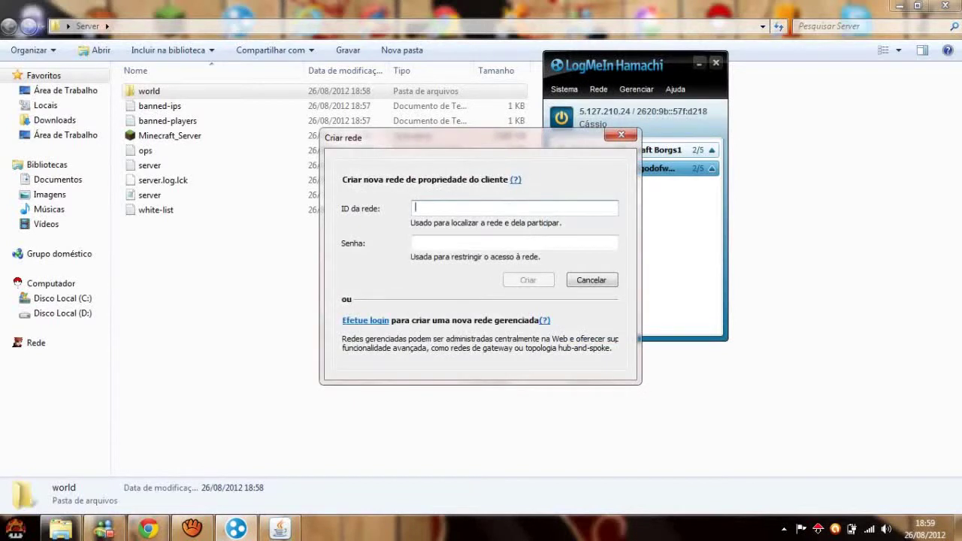
pyautogui.write('servergame')
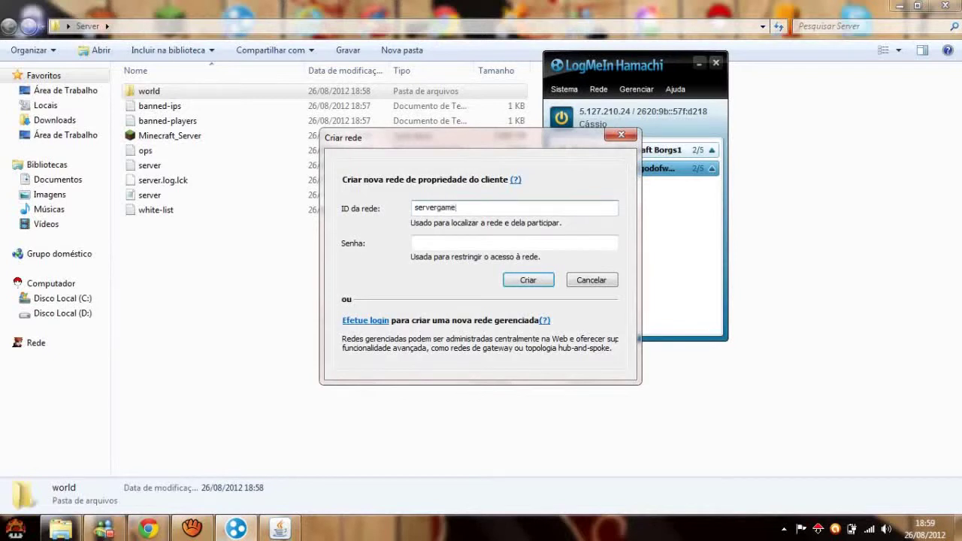
pyautogui.press('Tab')
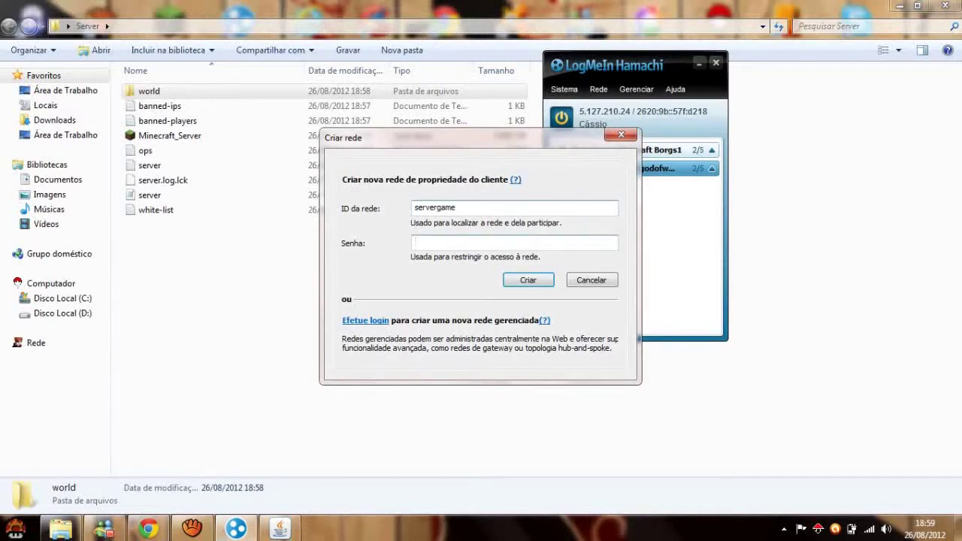
pyautogui.write('123')
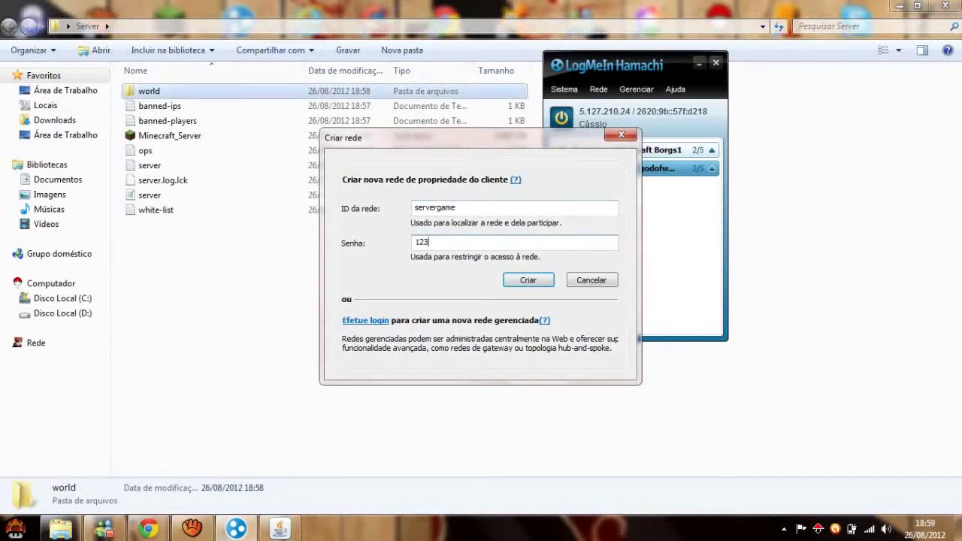
pyautogui.press('Return')
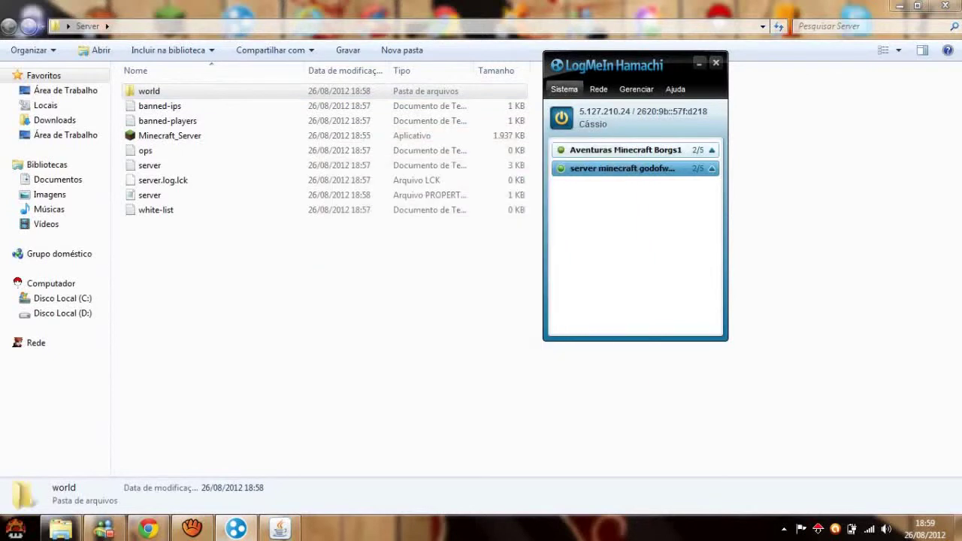
# Join the existing Hamachi network 'servergame' with its password.
pyautogui.click(598, 89)
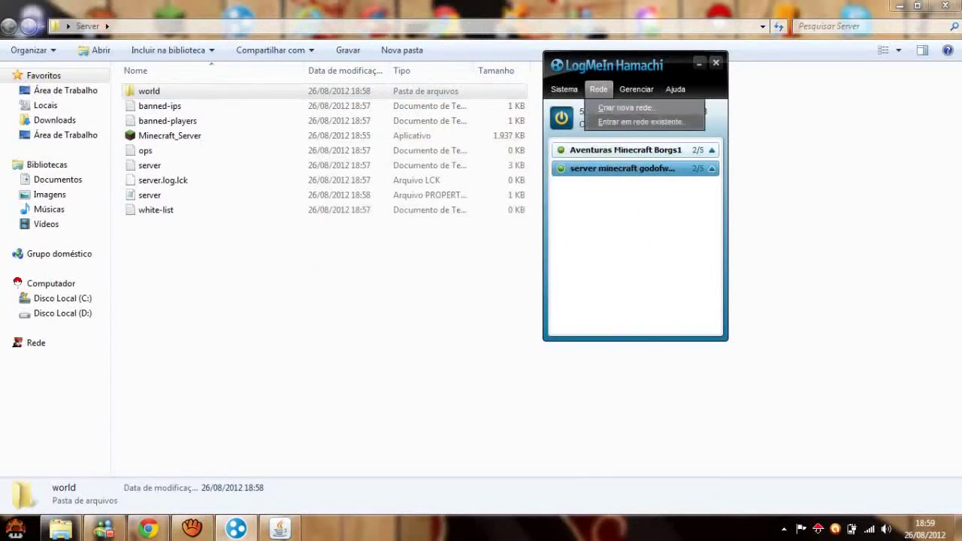
pyautogui.click(616, 118)
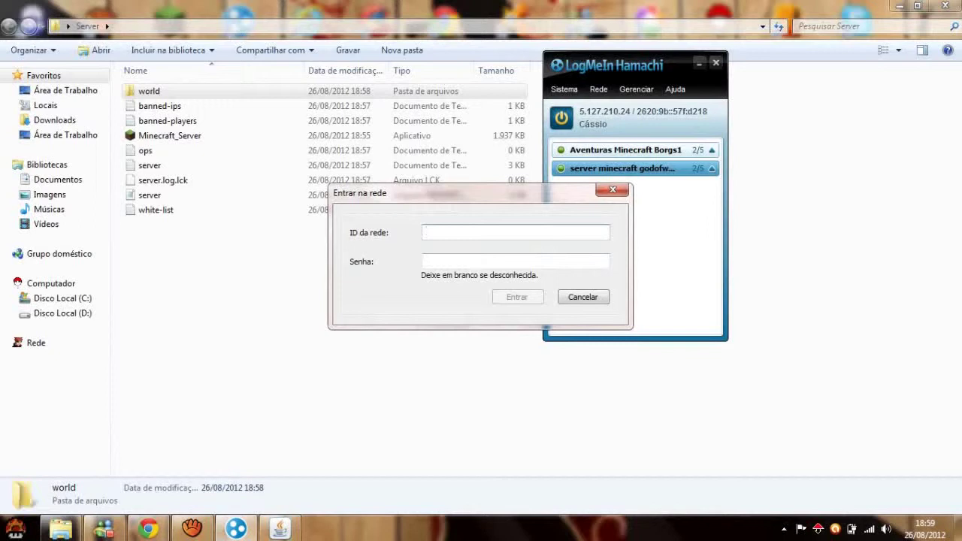
pyautogui.write('servergame')
pyautogui.press('Tab')
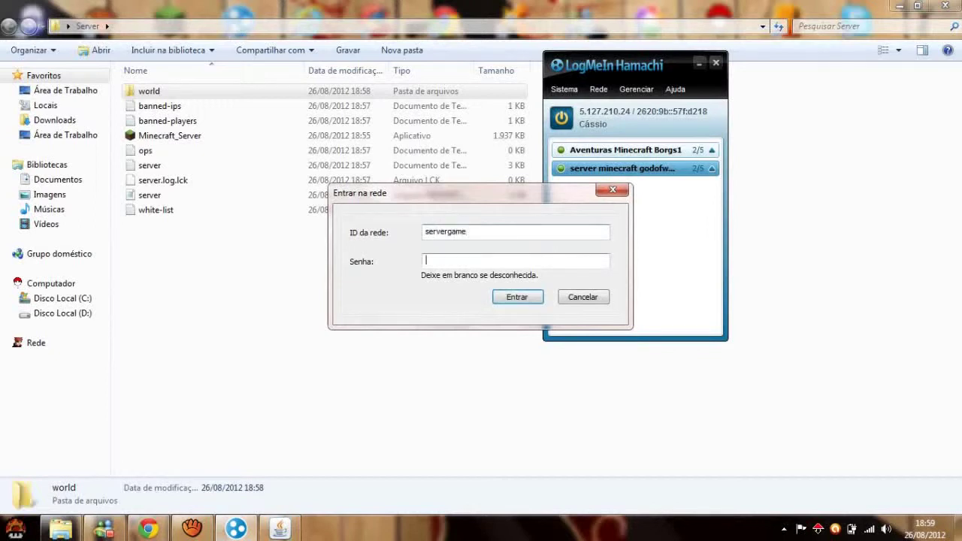
pyautogui.write('•••')
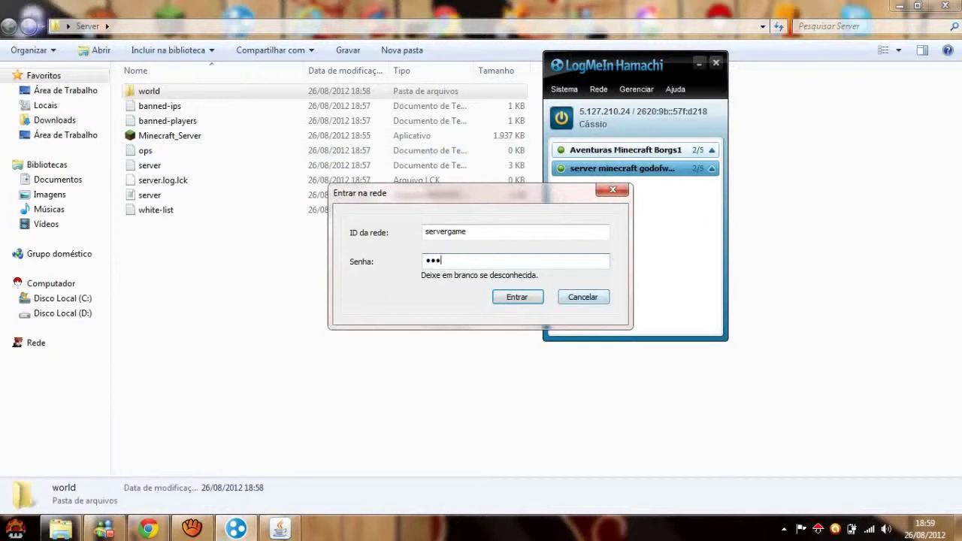
pyautogui.press('Return')
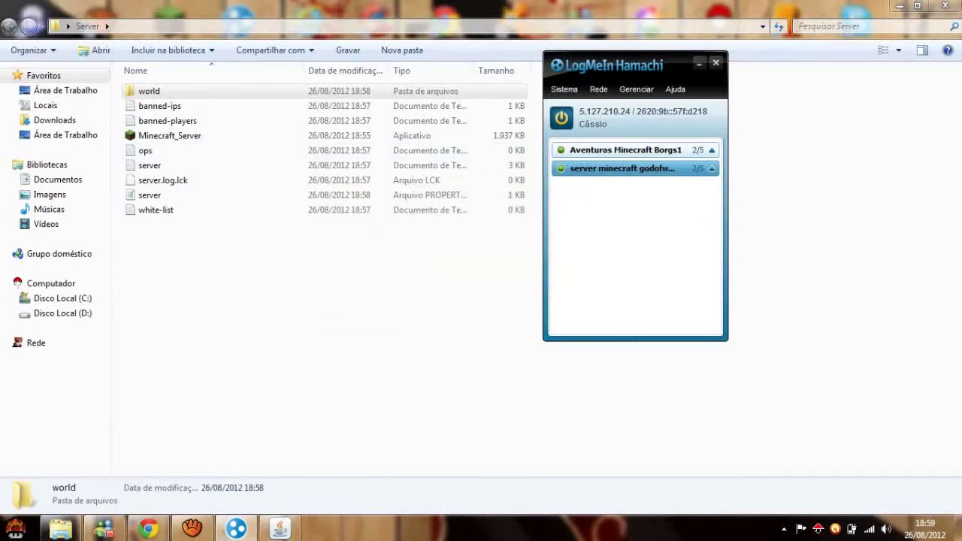
pyautogui.hotkey('alt', 'Tab')
pyautogui.hotkey('alt', 'Tab')
pyautogui.hotkey('alt', 'Tab')
pyautogui.press('Tab')
pyautogui.press('Tab')
pyautogui.press('Tab')
pyautogui.press('Tab')
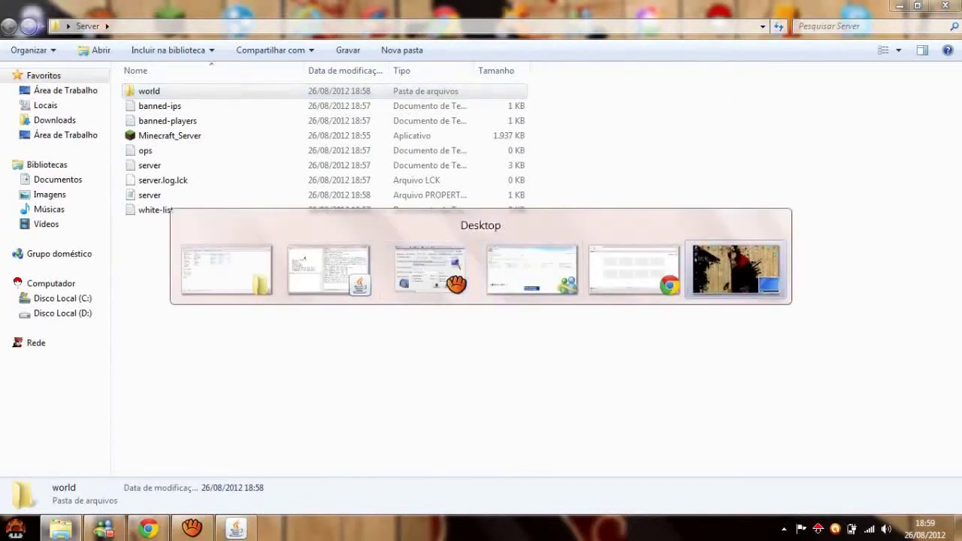
# Close the Minecraft server and Messenger windows, then refresh the desktop with Atualizar.
pyautogui.press('Tab')
pyautogui.press('Tab')
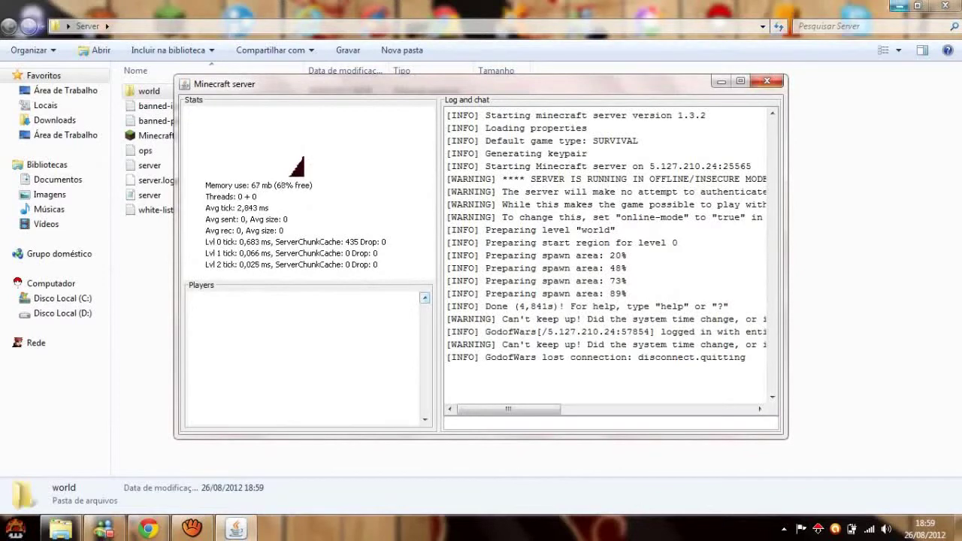
pyautogui.hotkey('alt', 'F4')
pyautogui.hotkey('alt', 'F4')
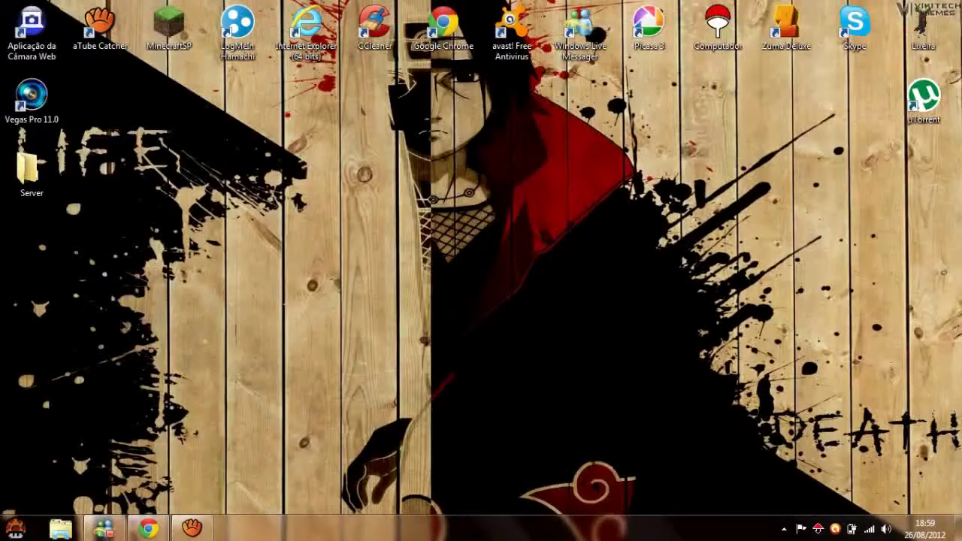
pyautogui.hotkey('alt', 'Tab')
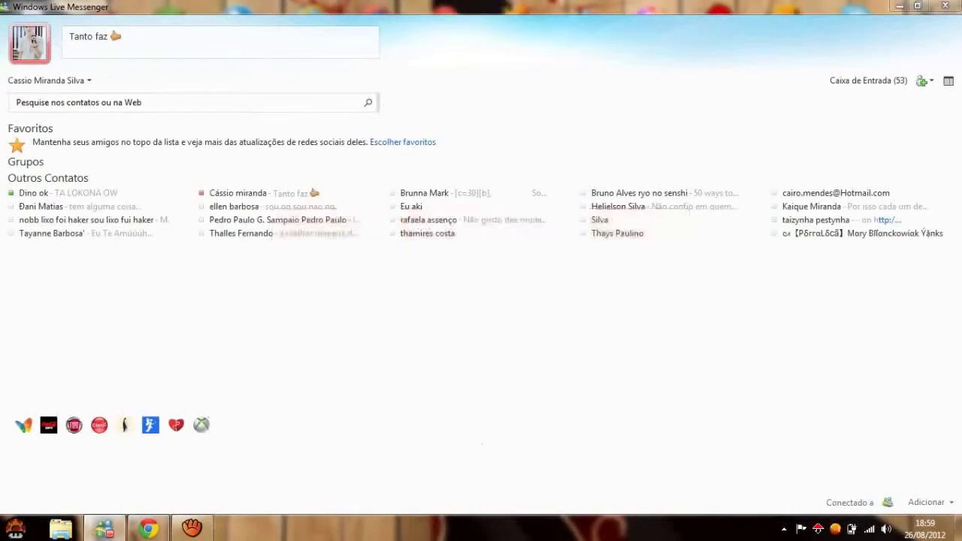
pyautogui.hotkey('alt', 'Tab')
pyautogui.hotkey('alt', 'Tab')
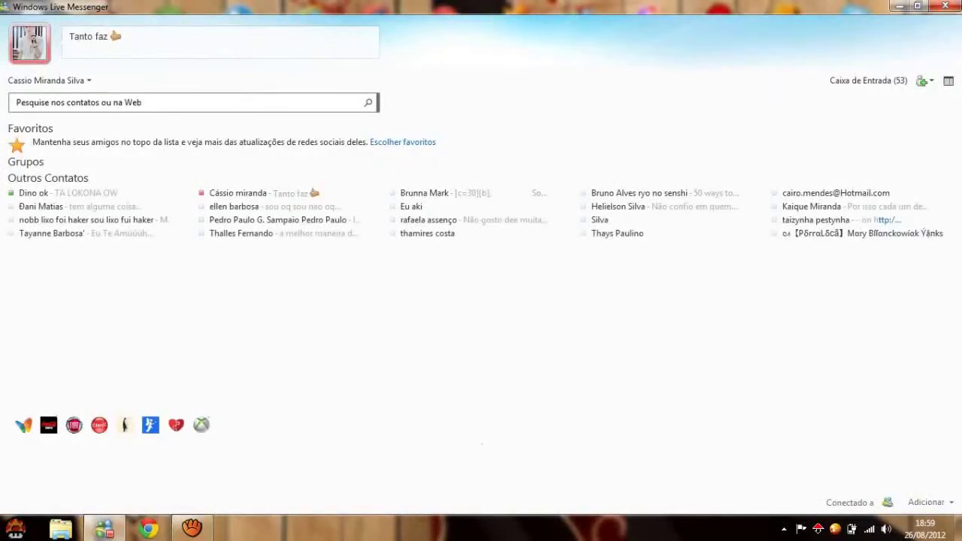
pyautogui.hotkey('alt', 'F4')
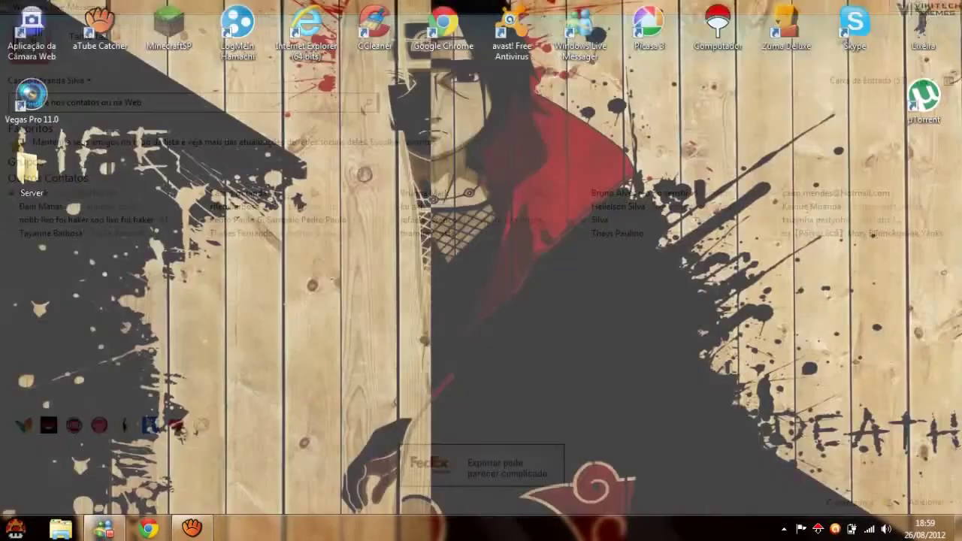
pyautogui.rightClick(278, 145)
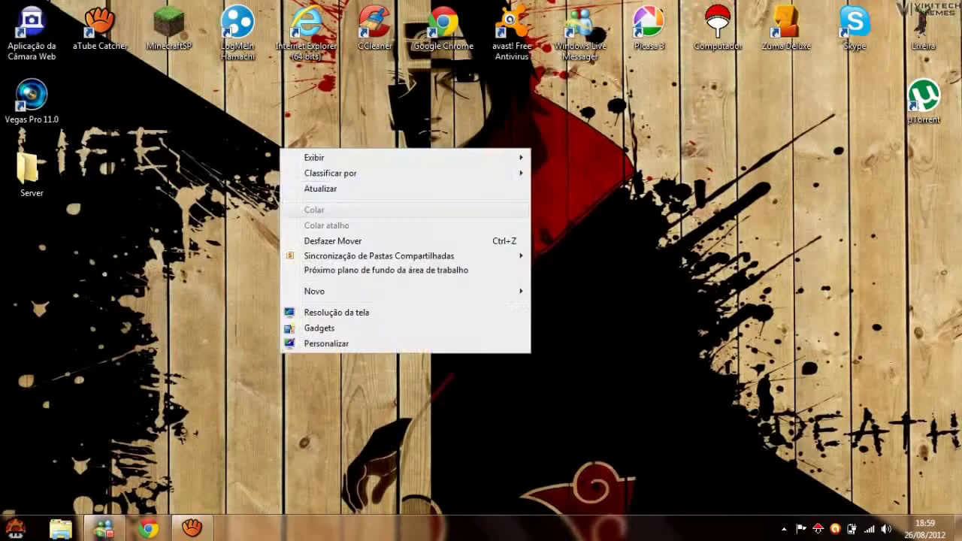
pyautogui.click(316, 187)
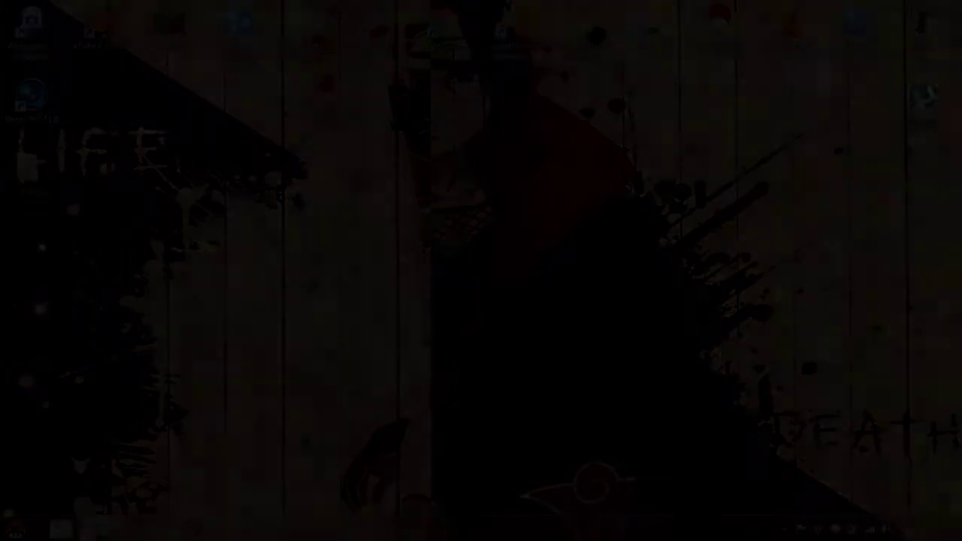